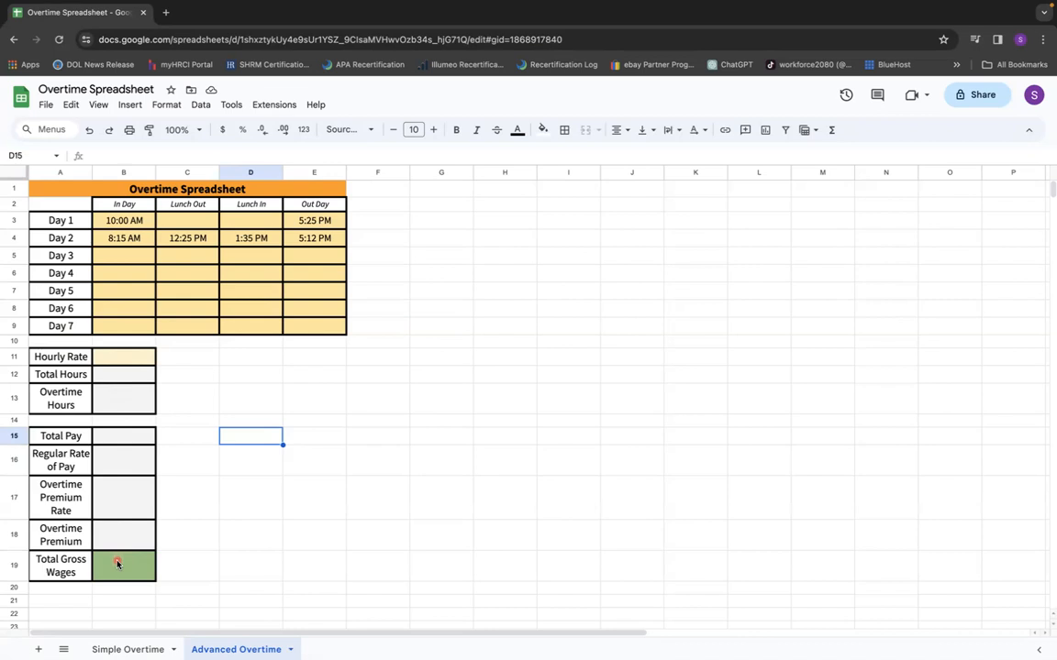
left_click(359, 455)
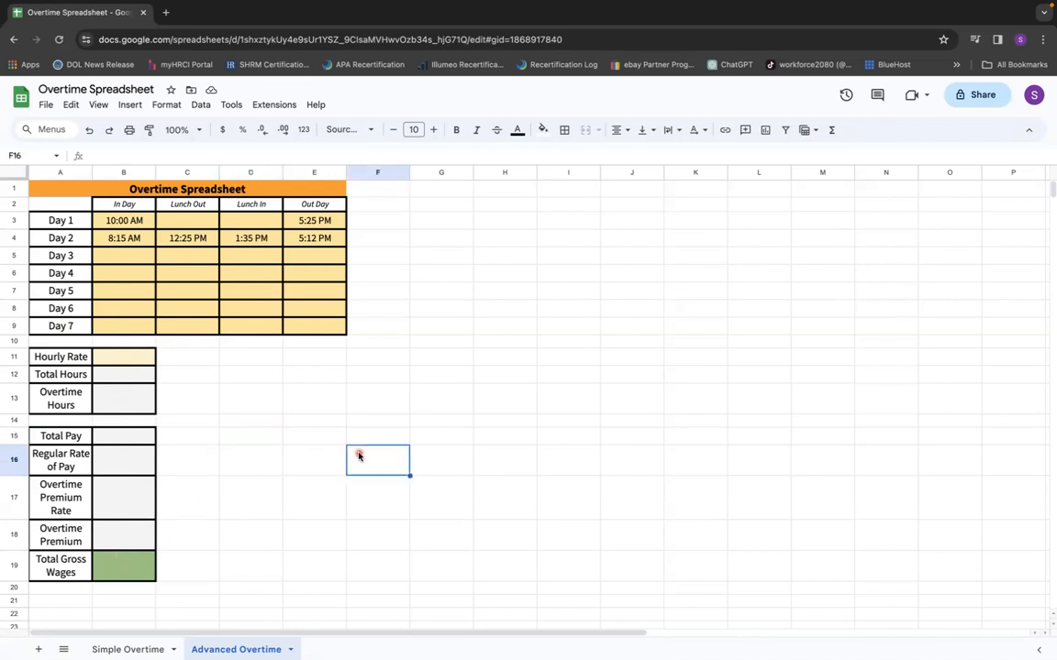
left_click(383, 225)
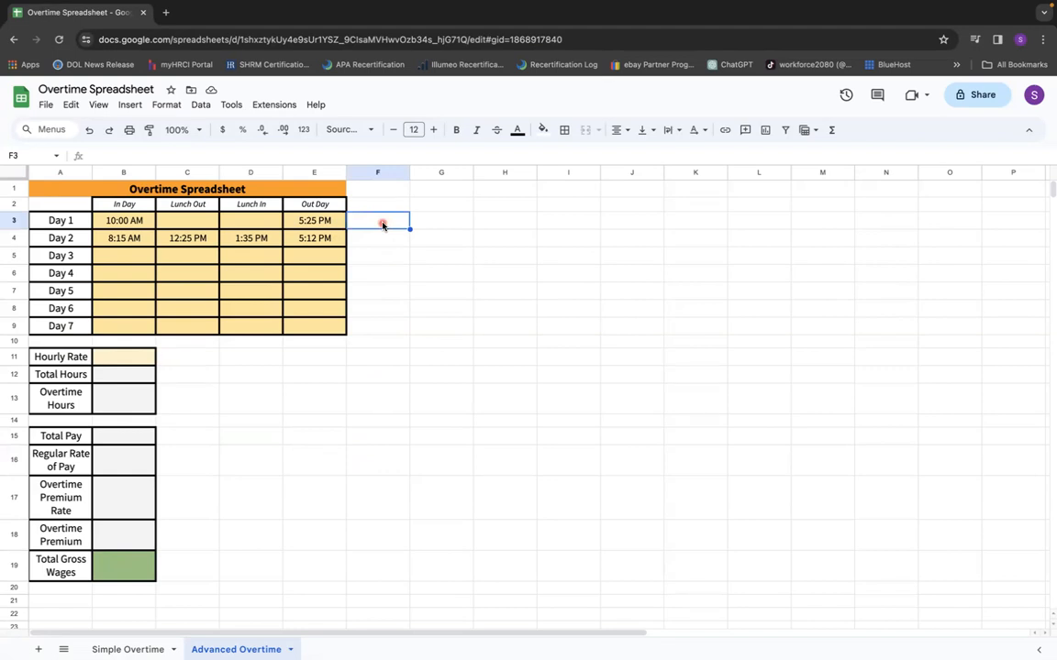
left_click(190, 222)
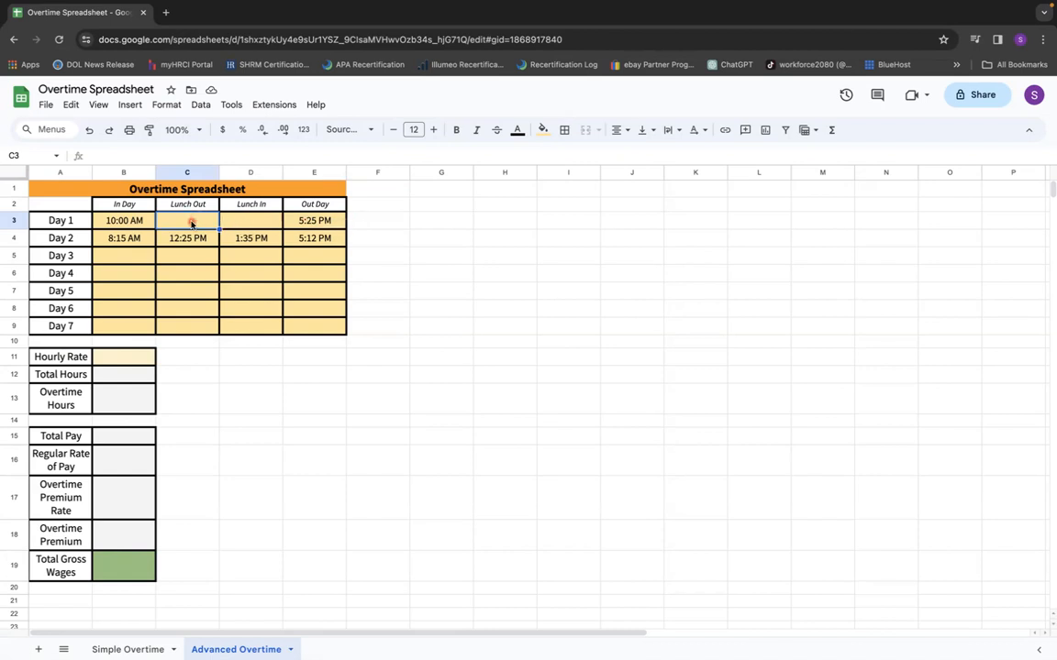
Step: Apply the custom number format 0.00 to the range F3:H9 beside the daily time entries
left_click(390, 230)
left_click_drag(389, 229, 475, 261)
left_click_drag(490, 300, 496, 328)
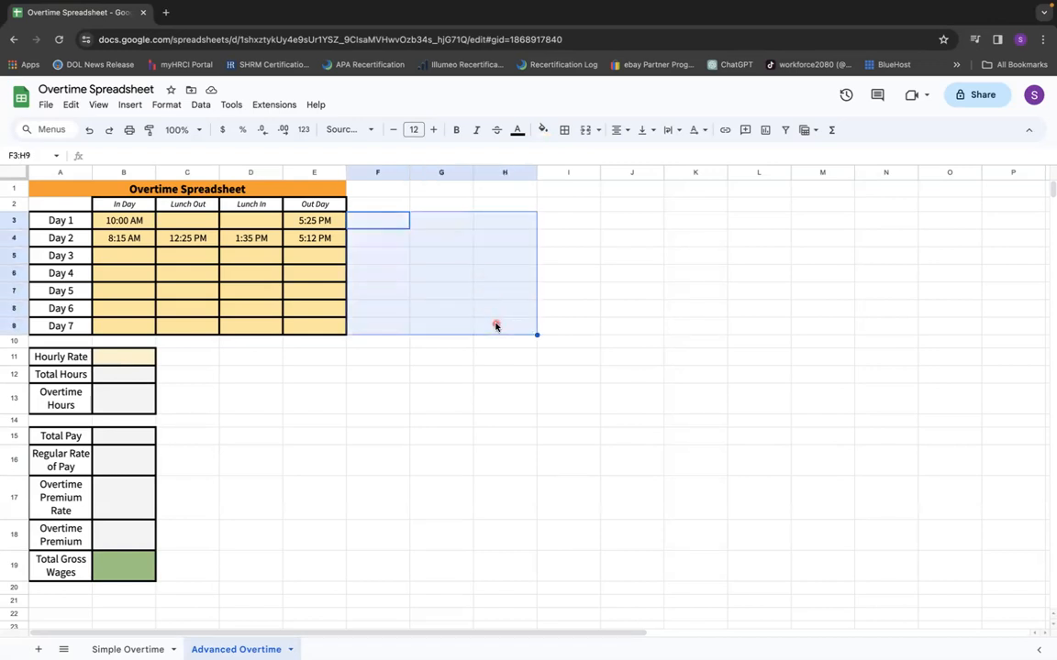
left_click(310, 134)
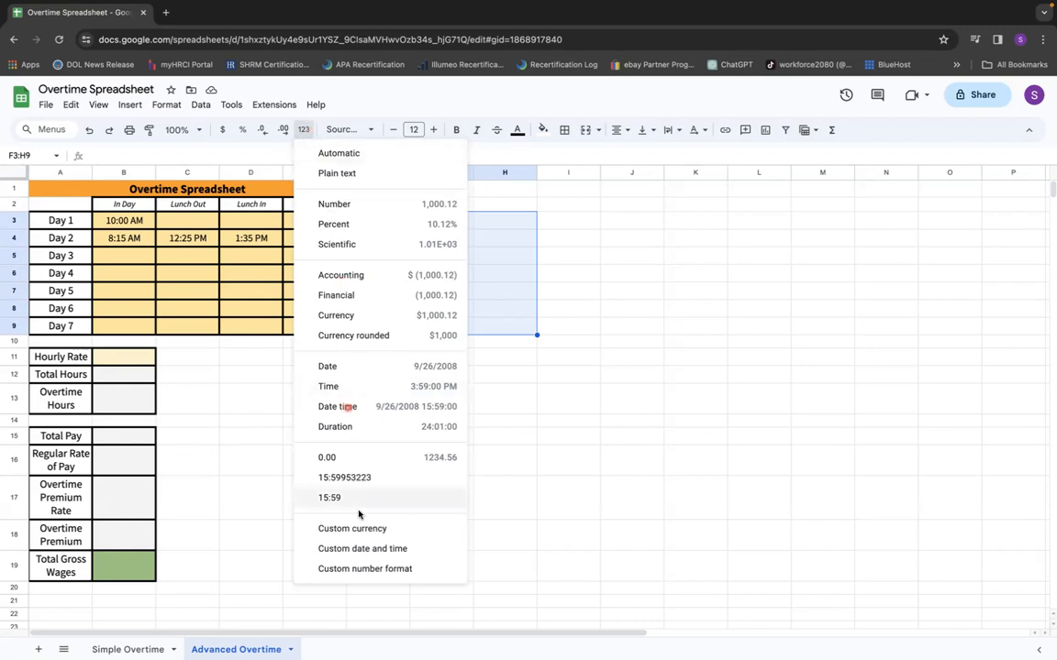
left_click(357, 568)
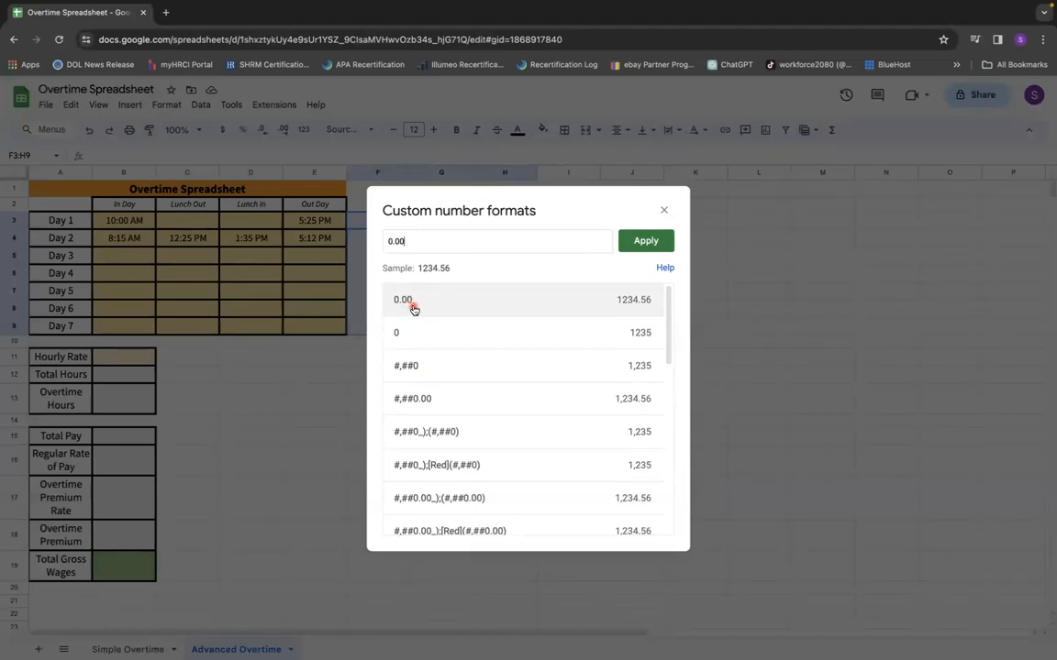
left_click(642, 240)
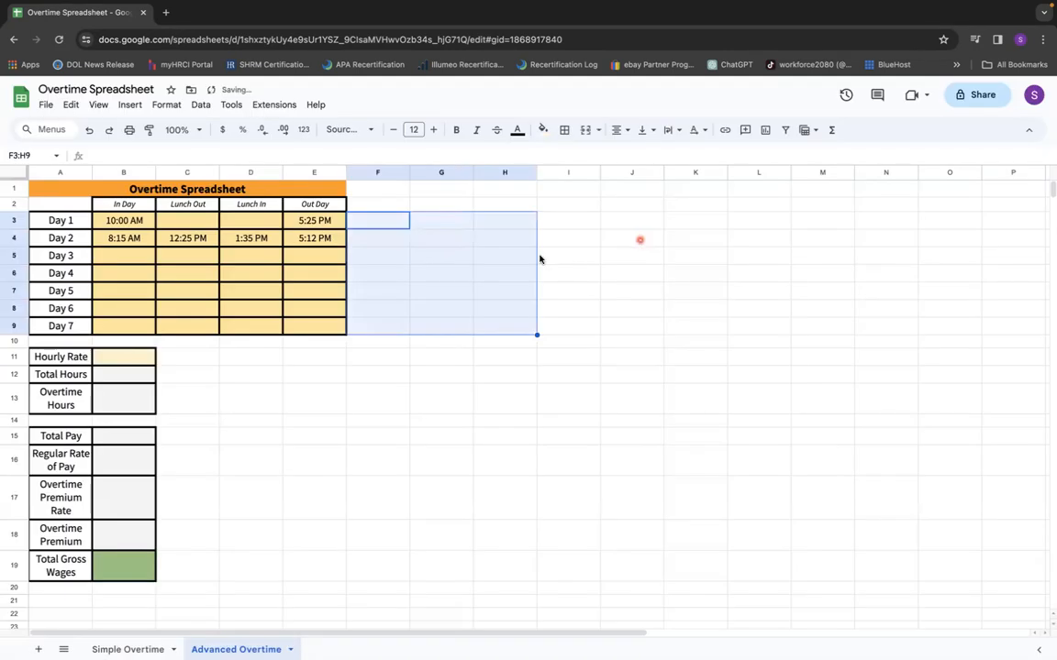
Step: Enter the formula =(C3-B3)*24 in F3 to calculate Day 1's hours before lunch
left_click(379, 222)
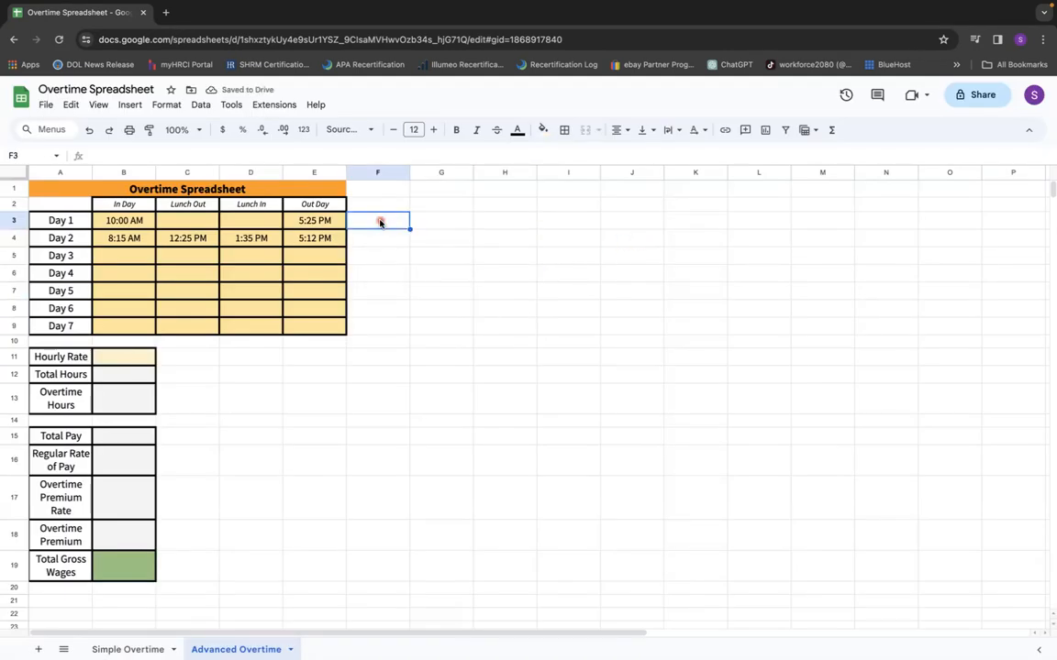
type("=(")
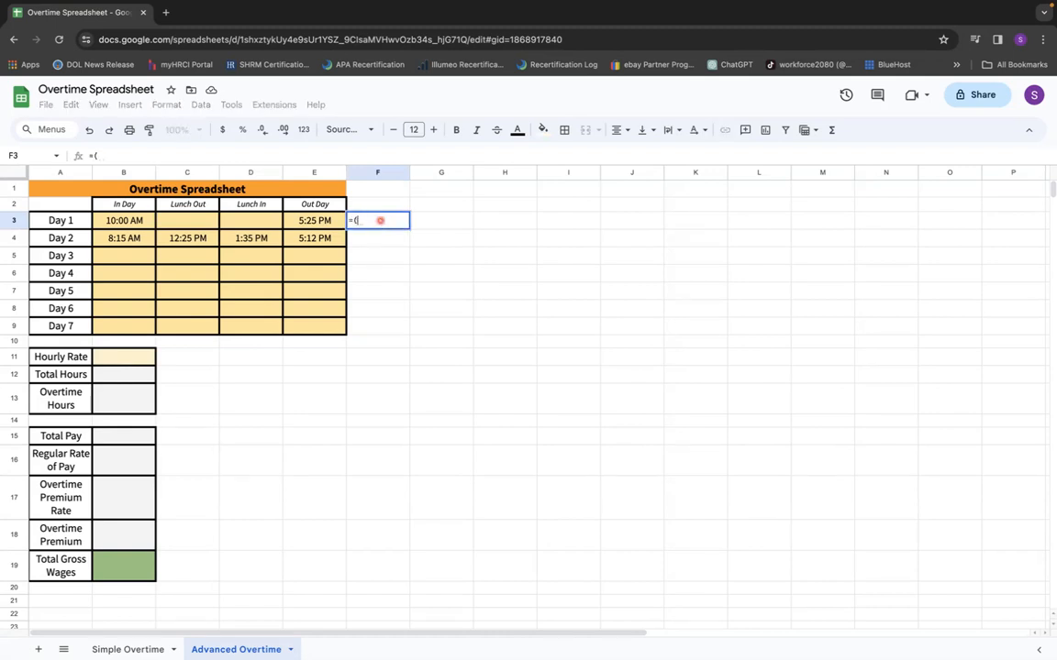
left_click(165, 223)
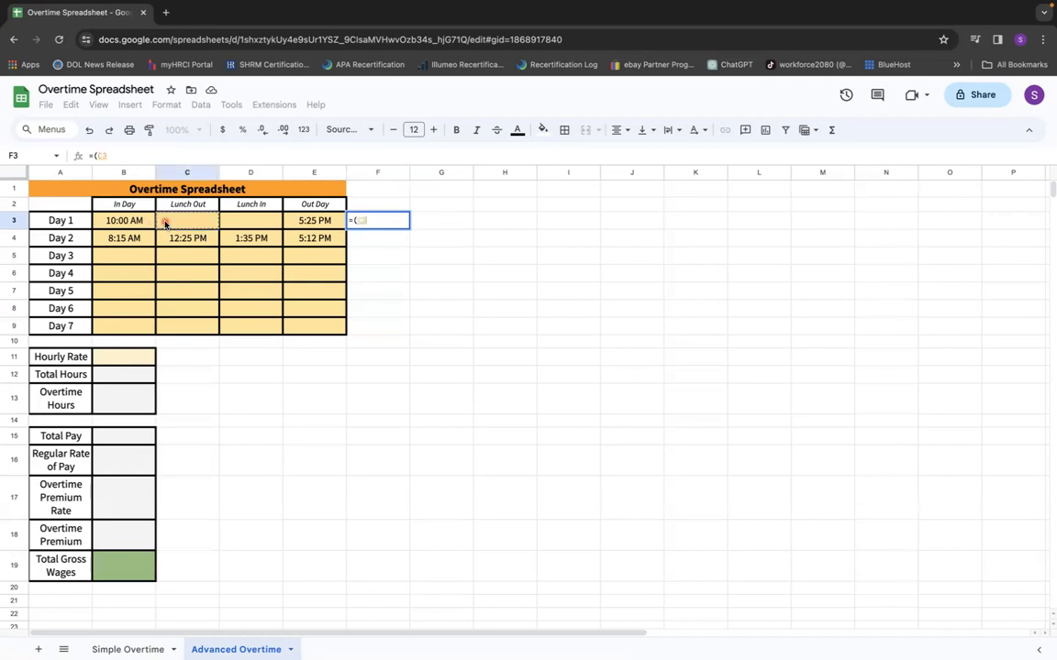
type("-")
left_click(139, 221)
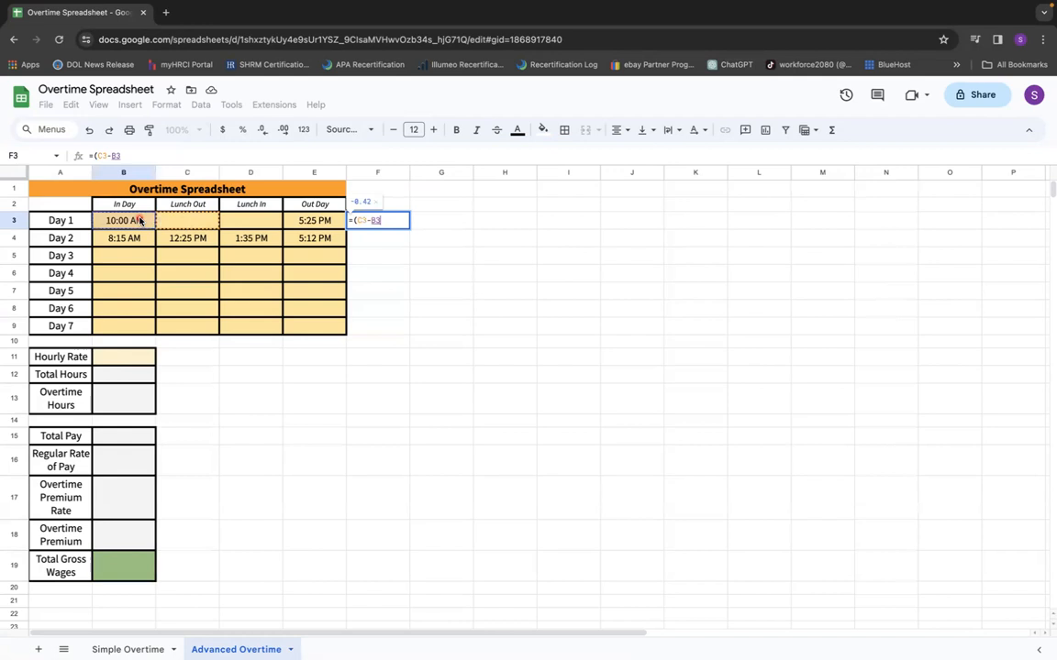
type(")*24")
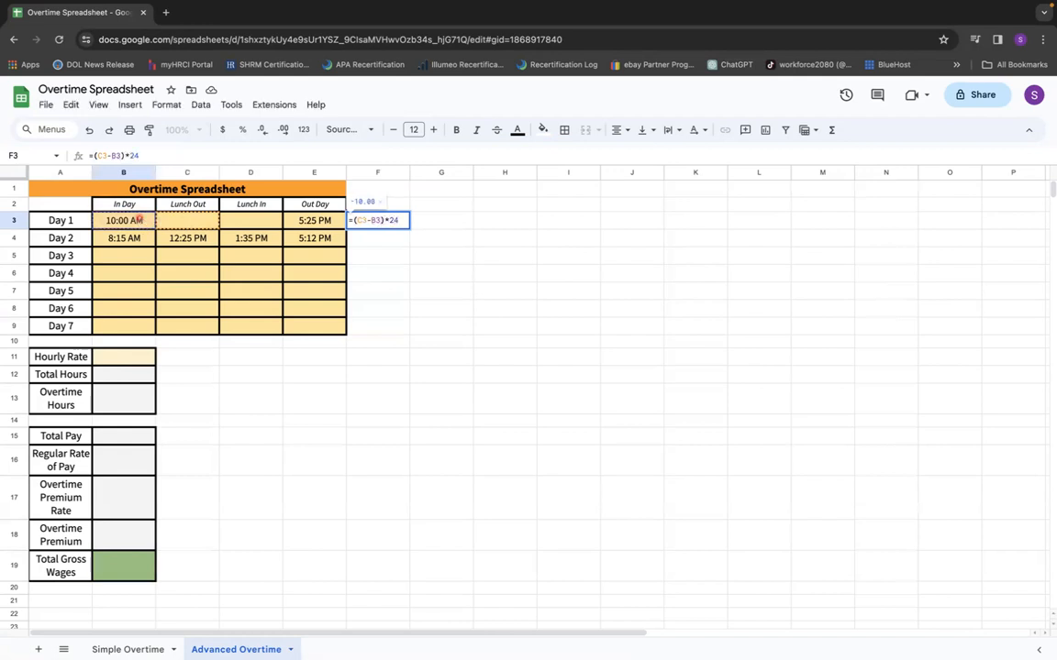
key("Tab")
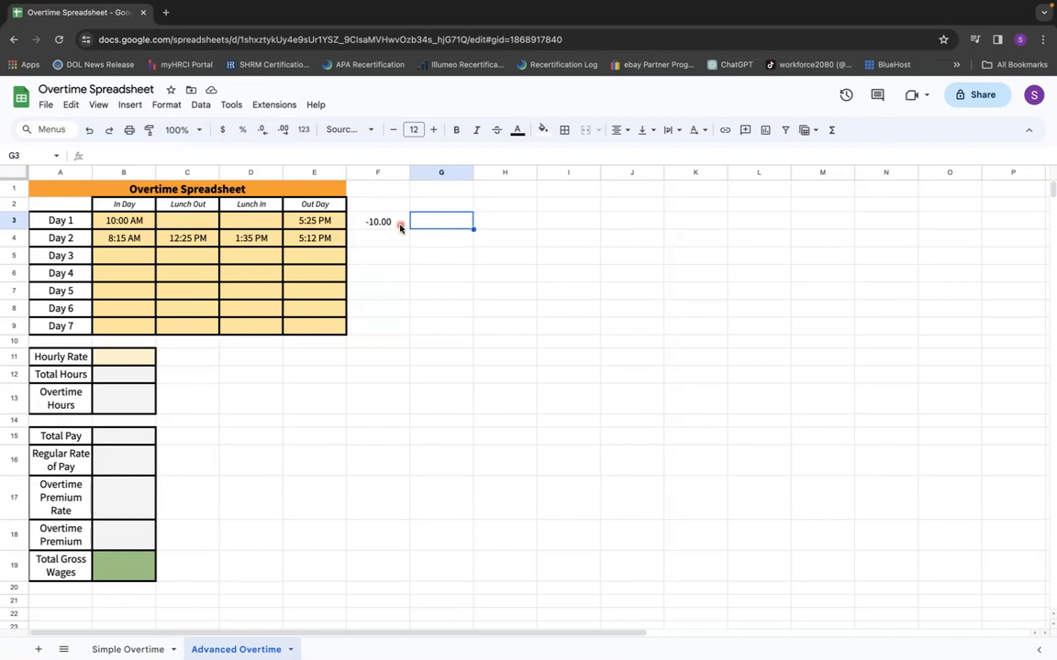
Step: Enter the formula =(E3-D3)*24 in G3 to calculate Day 1's hours after lunch
type("=(")
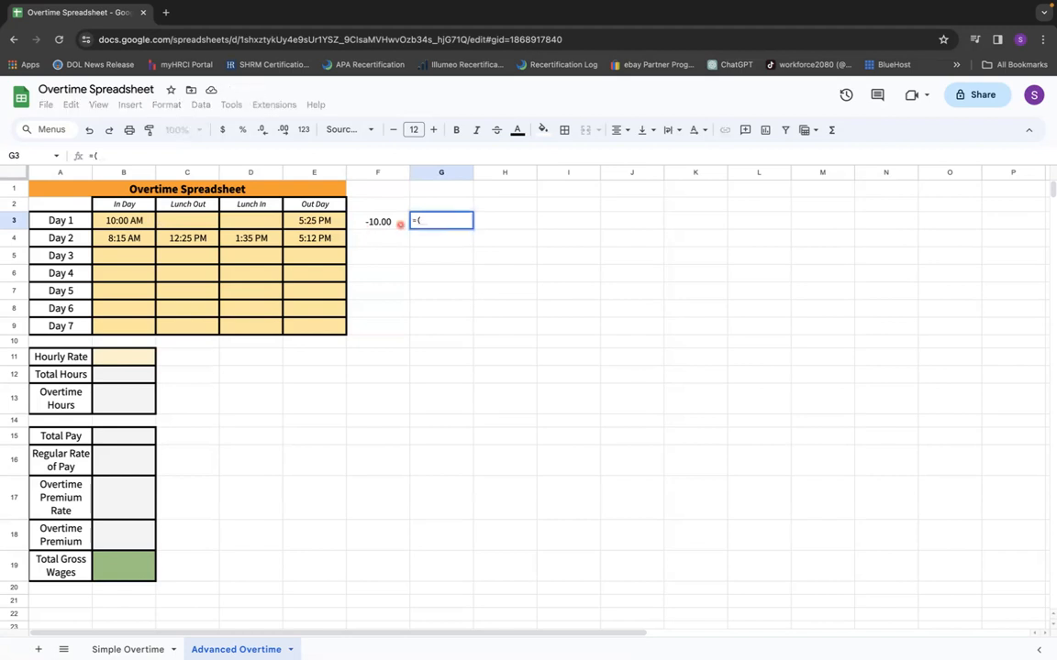
left_click(321, 218)
type("-")
left_click(254, 224)
type(")*24")
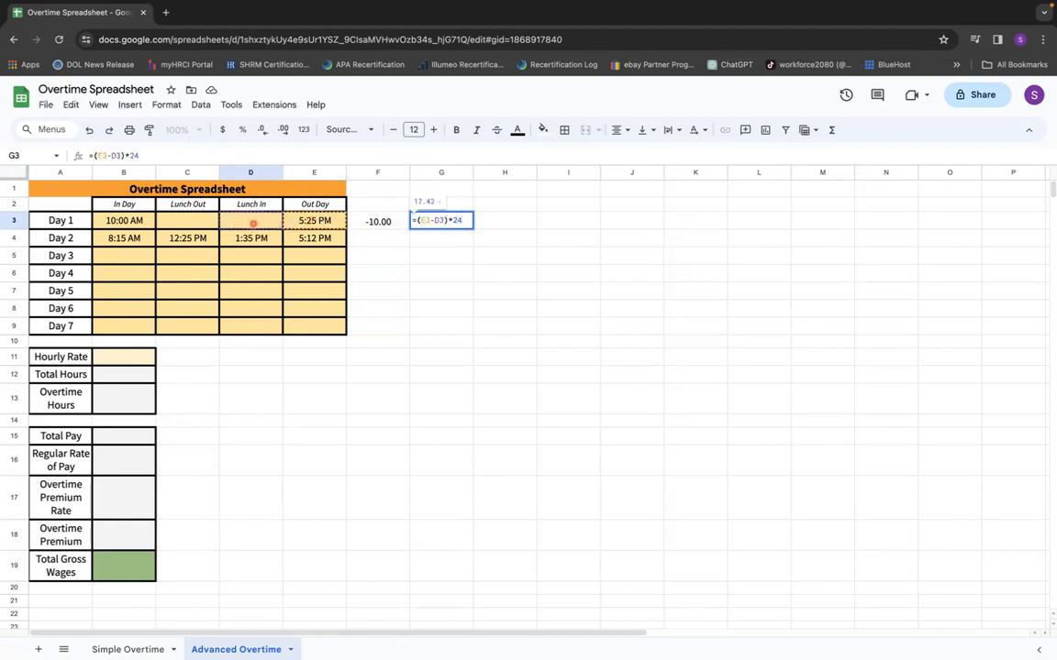
key("Tab")
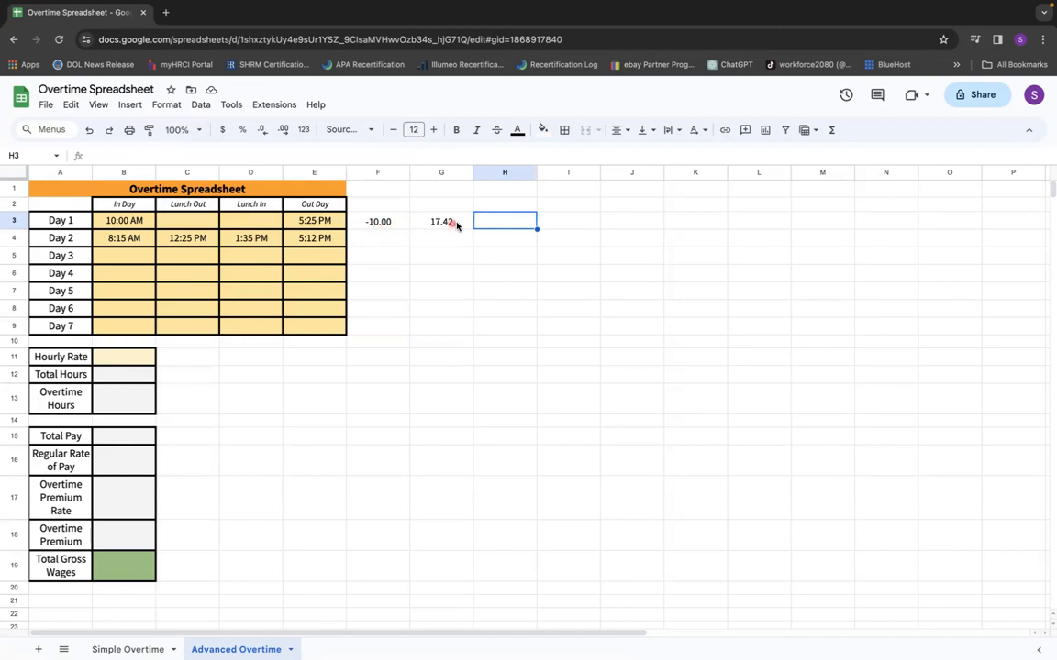
Step: Add Day 1's two partial hour counts in H3 with the formula =F3+G3
type("=")
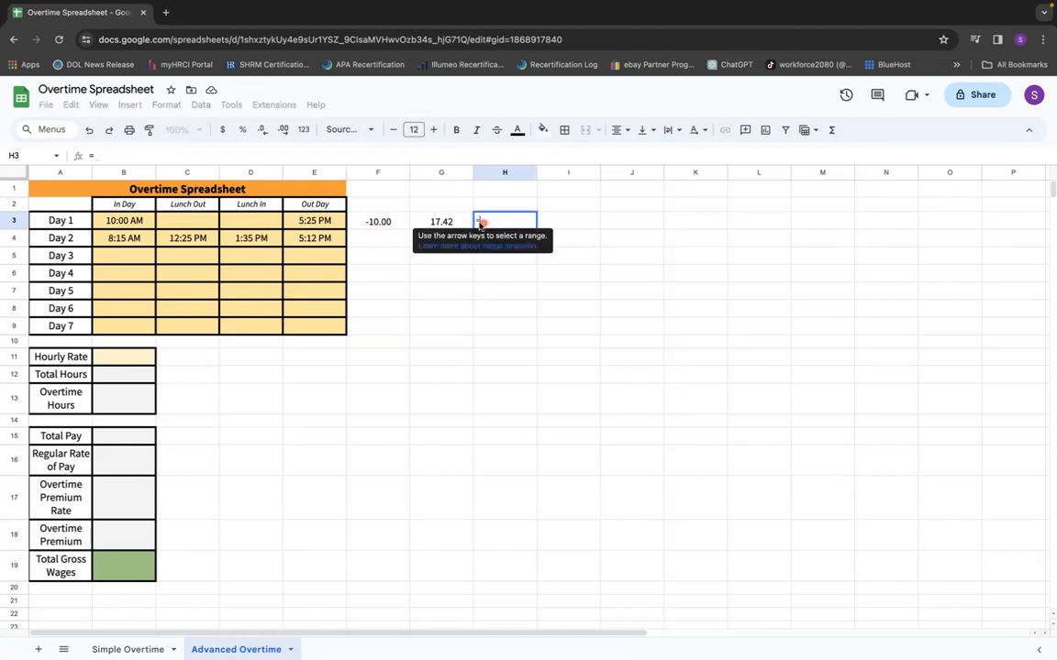
left_click(398, 222)
type("+")
left_click(435, 221)
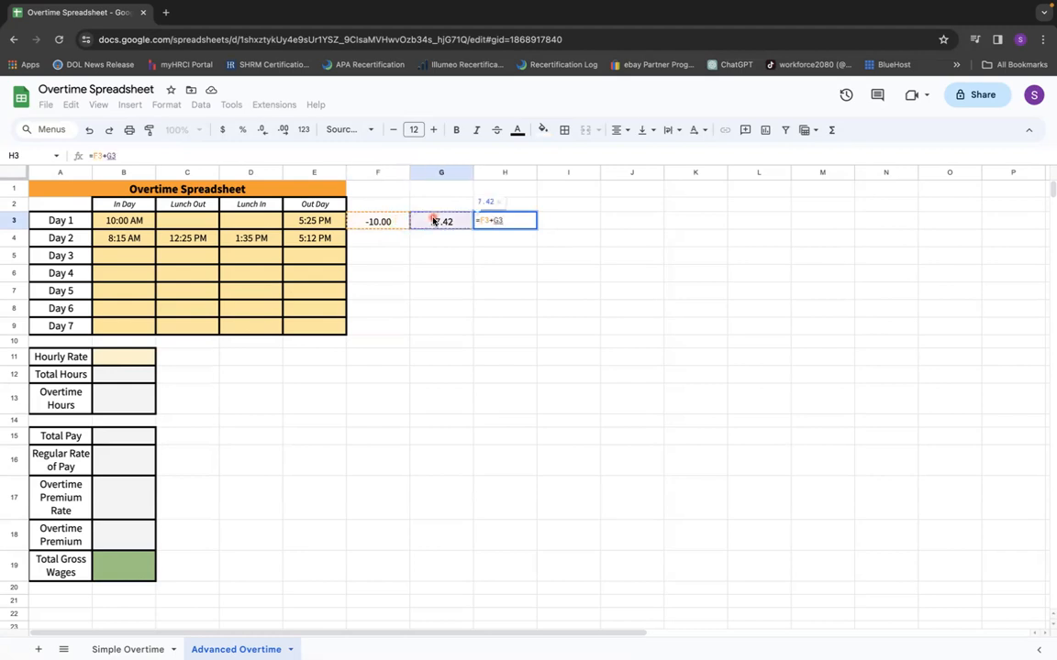
key("Return")
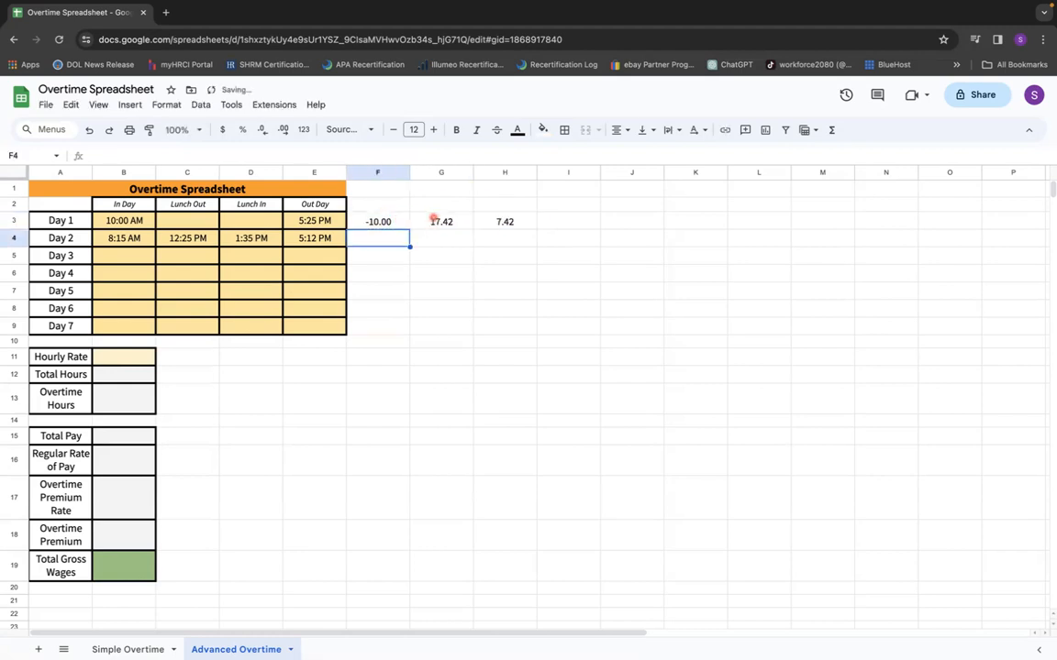
Step: Label the column above the summed hours in H2 as "Total Hours"
left_click(504, 203)
type("Total Hours")
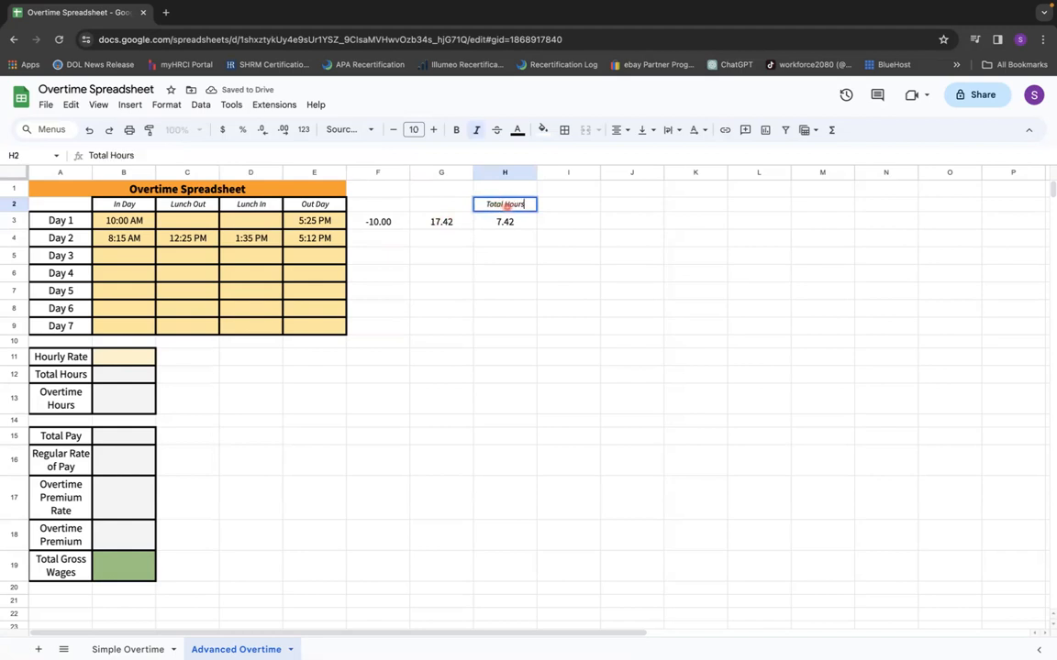
key("Return")
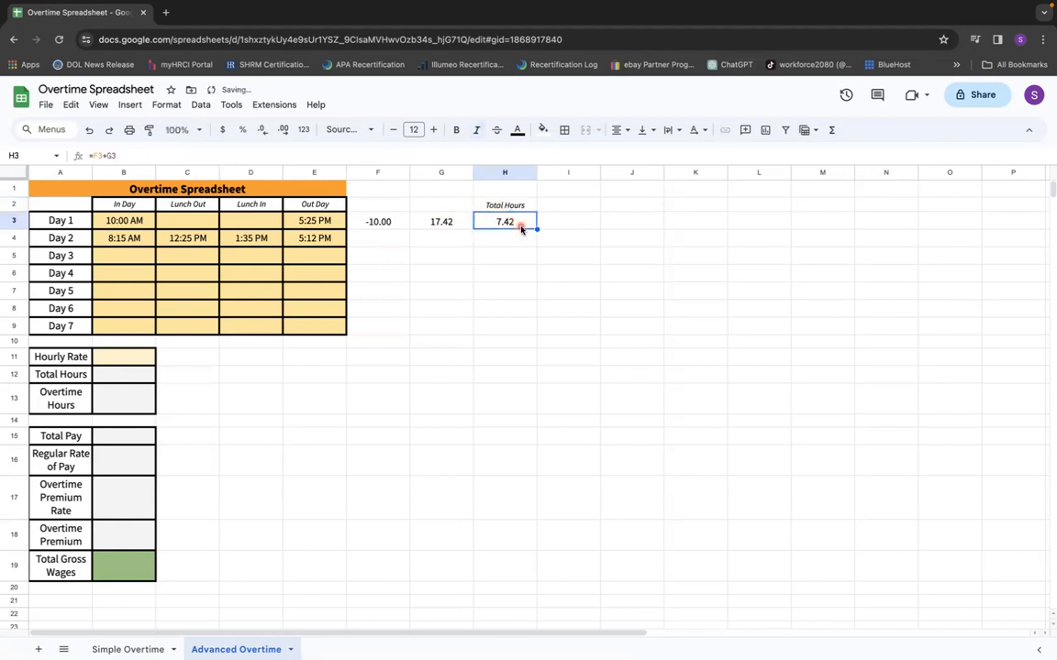
Step: Enter Day 1's lunch times as 12:21 PM for Lunch Out and 1:32 PM for Lunch In
left_click(197, 222)
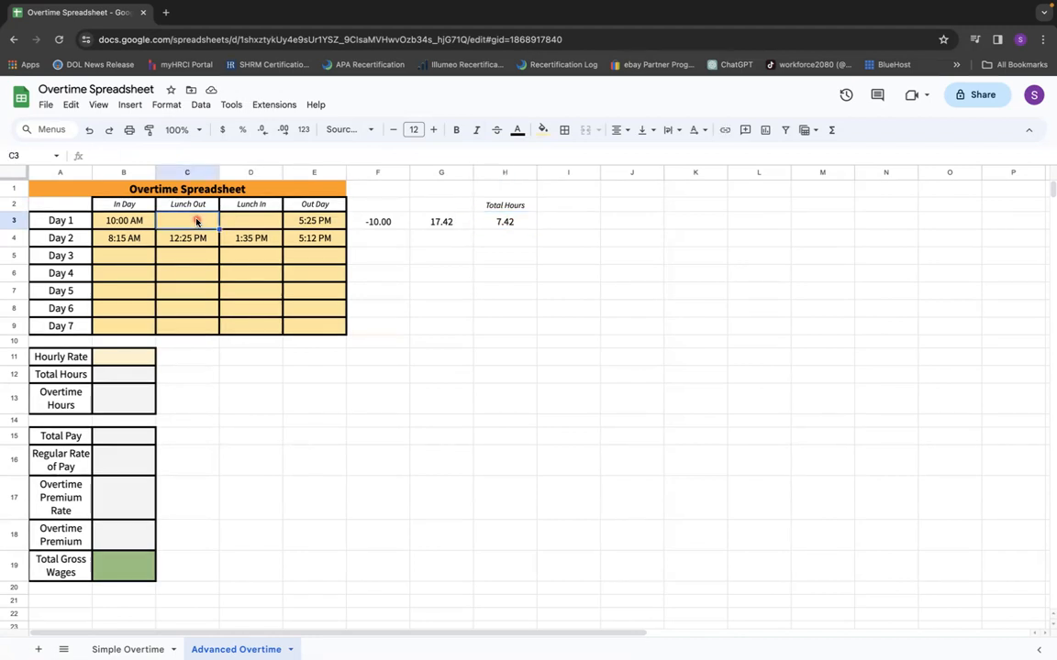
type("12:21 PM")
key("Tab")
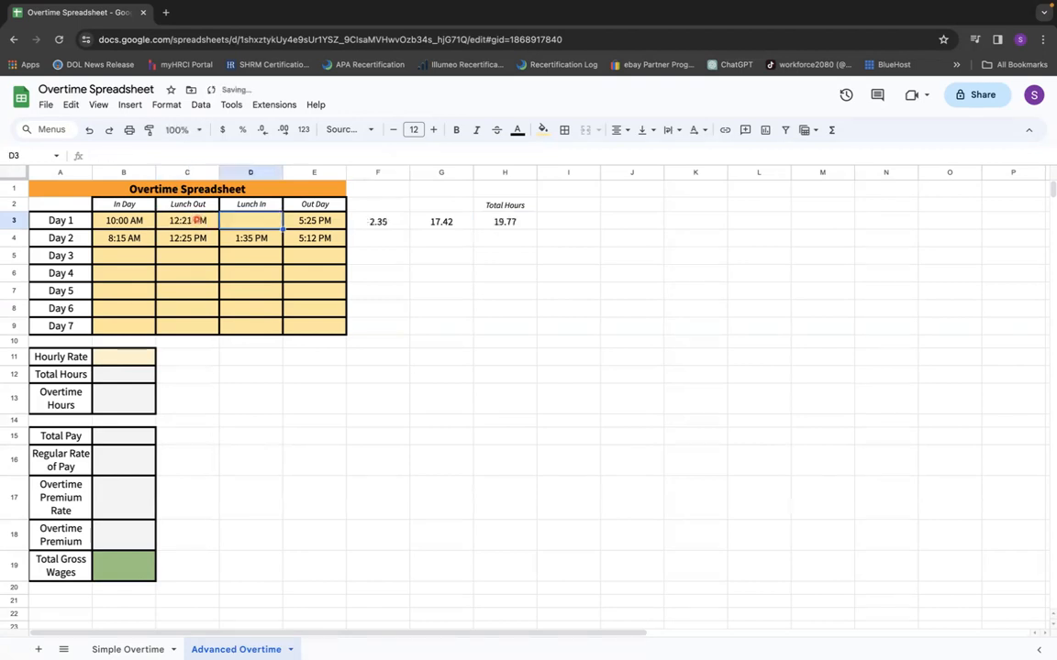
type("1:3")
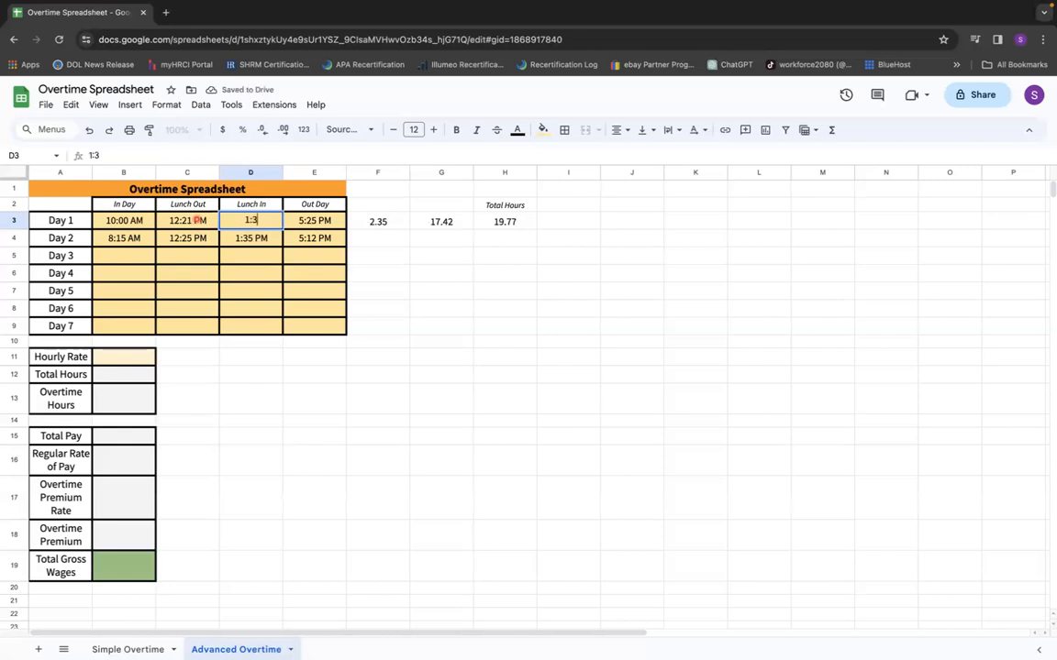
type("2 PM")
key("Tab")
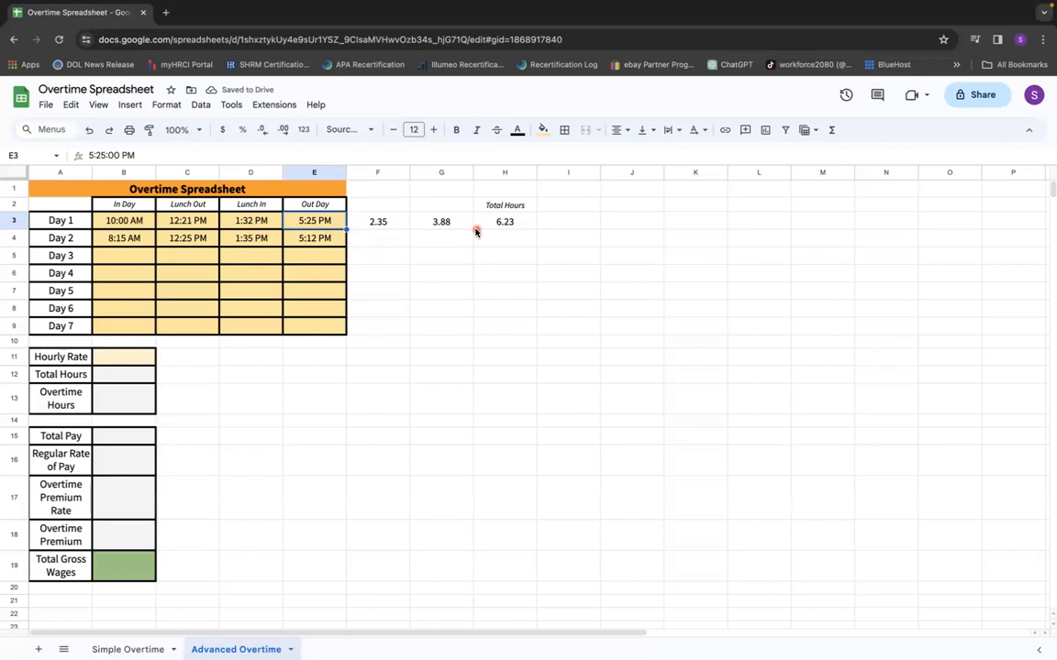
Step: Clear the Lunch Out and Lunch In times for Day 1
left_click(191, 222)
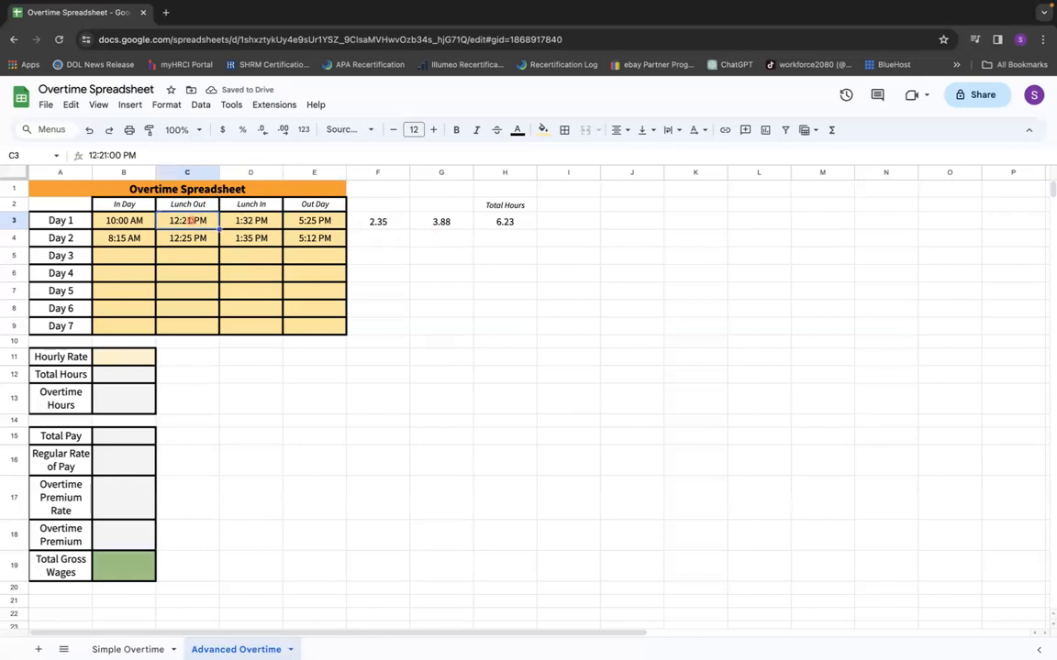
key("Delete")
key("Tab")
key("Delete")
key("Tab")
Step: Fill the Day 1 hour formulas in F3:H3 down through row 9 for Day 7
left_click(407, 240)
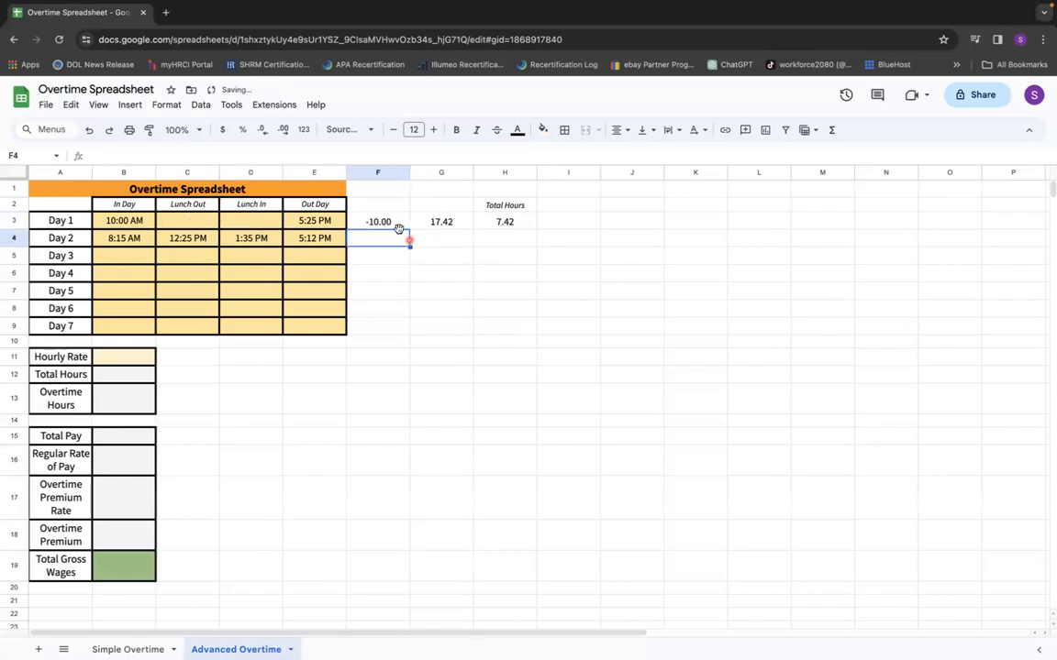
left_click(386, 222)
left_click_drag(386, 223, 504, 221)
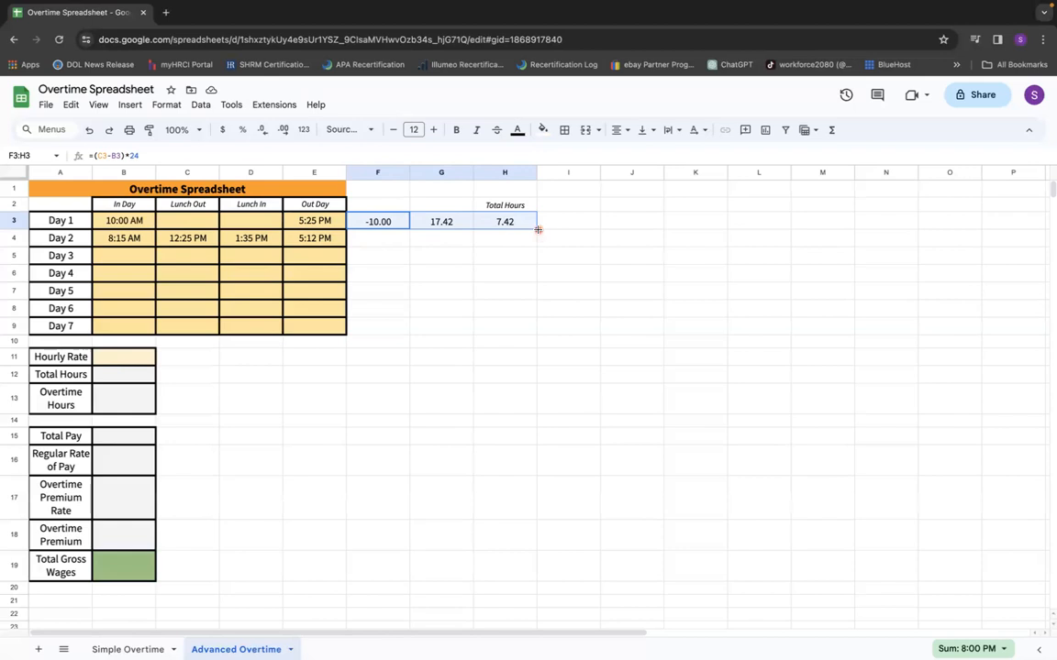
left_click_drag(538, 229, 536, 327)
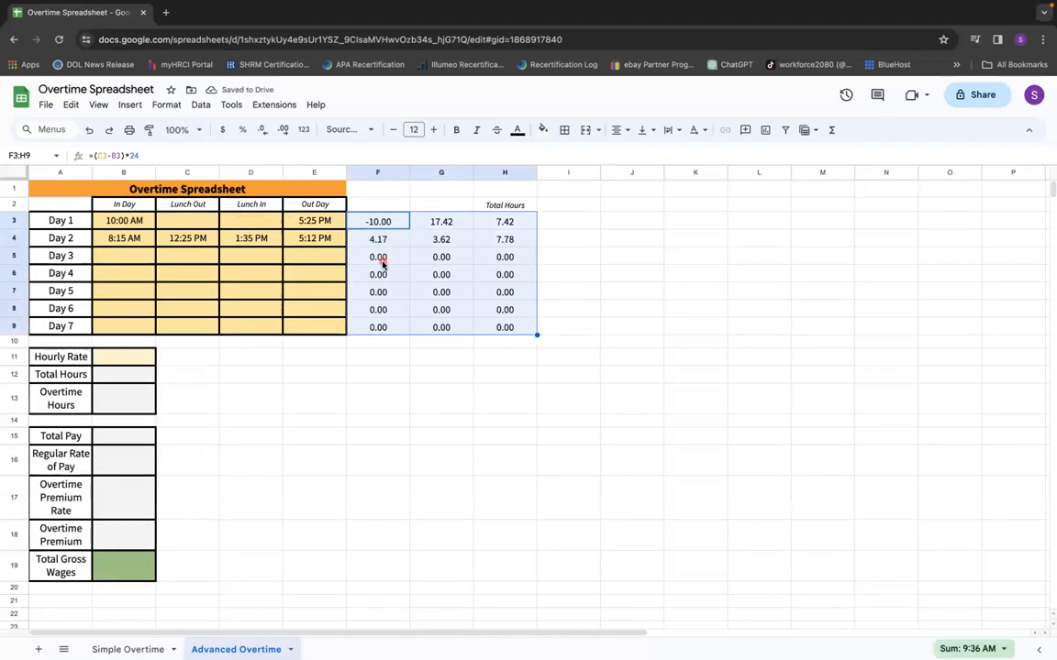
Step: Enter Day 3's times as 8:05 AM for In Day and 2:25 PM for Lunch Out
left_click(127, 259)
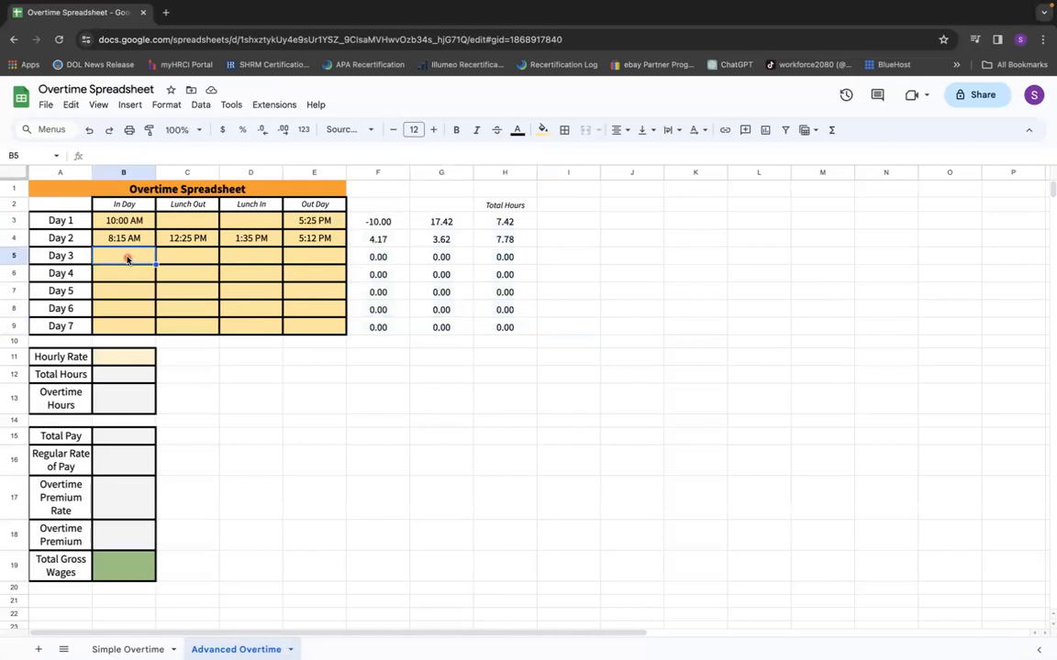
type("8:05 AM")
key("Tab")
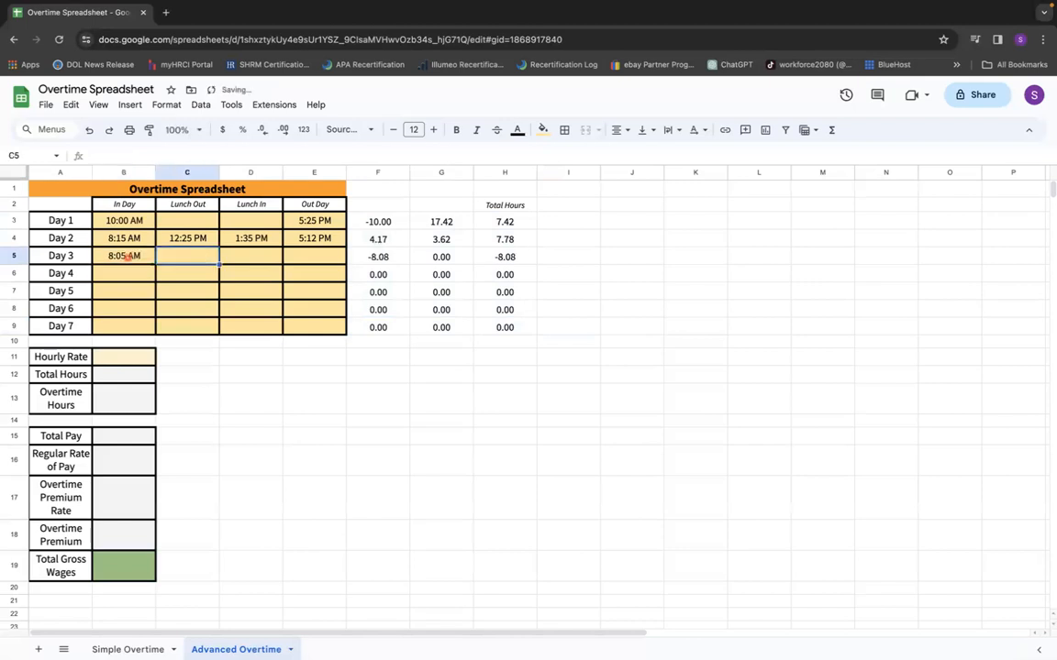
type("2:25 PM")
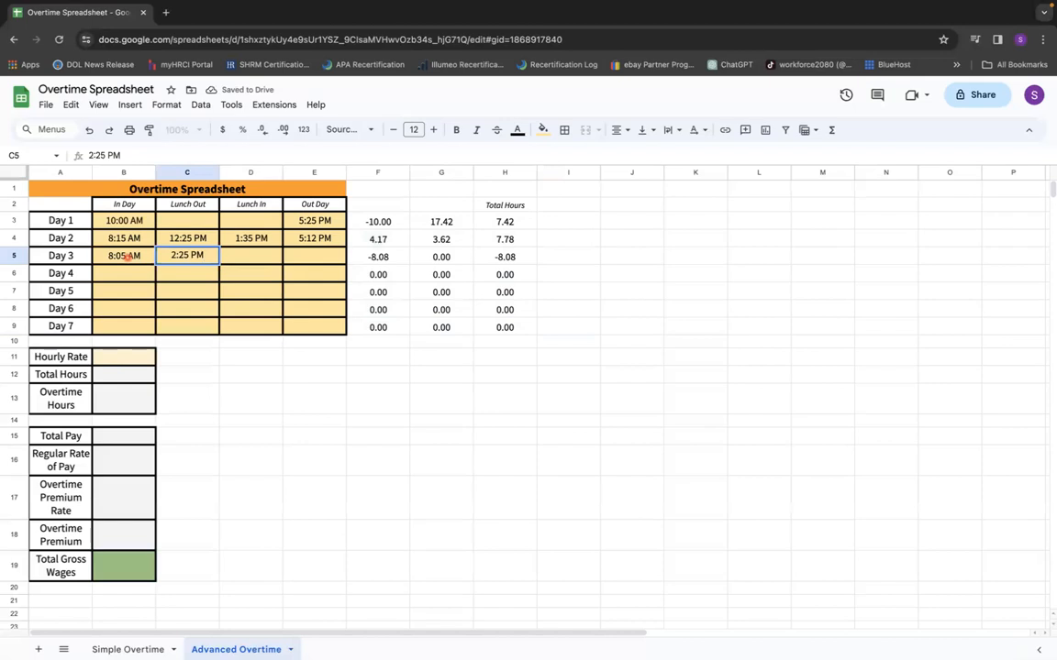
key("Tab")
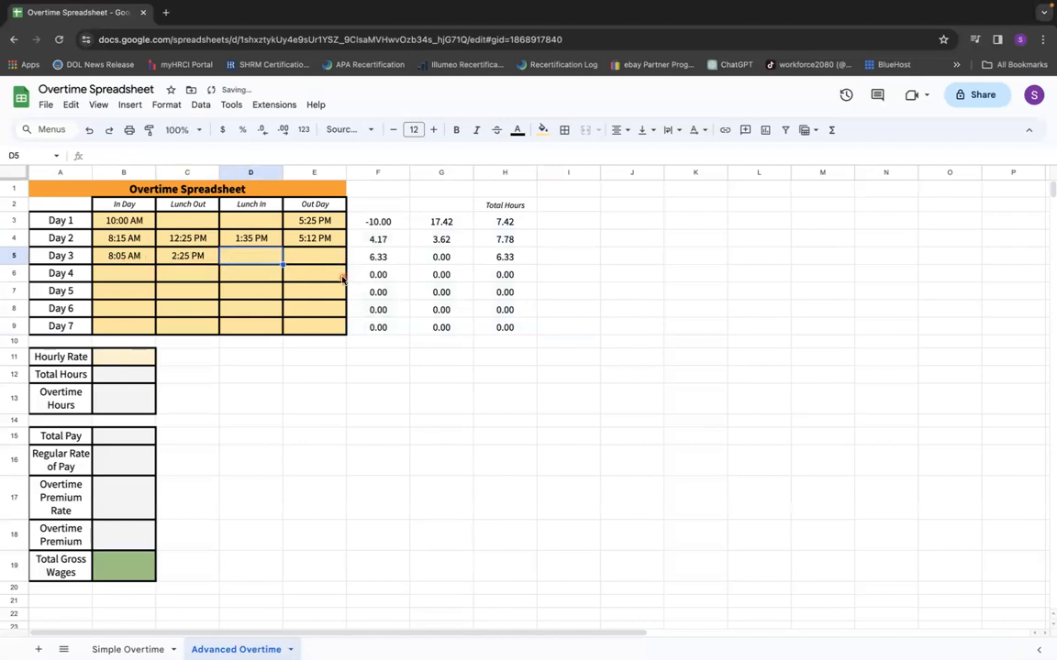
Step: Enter Day 4's times as 8:00 AM In Day, 12:10 PM Lunch Out, 1:05 PM Lunch In and 5:25 PM Out Day
left_click(139, 274)
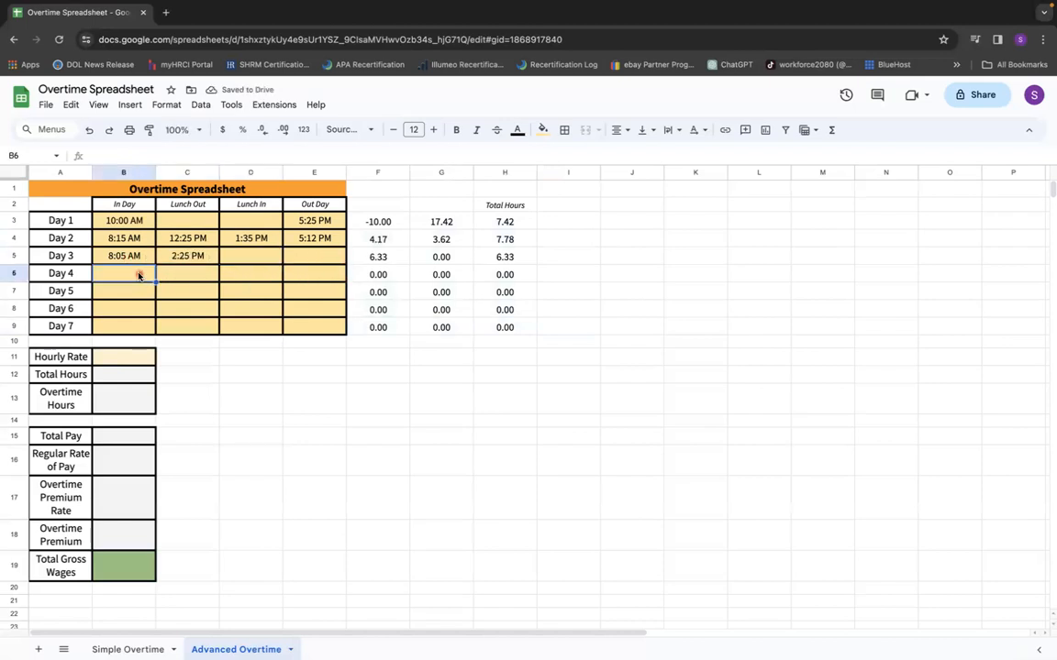
type("8:00 AM")
key("Tab")
type("12:10 PM")
key("Tab")
type("1")
type("05 PM")
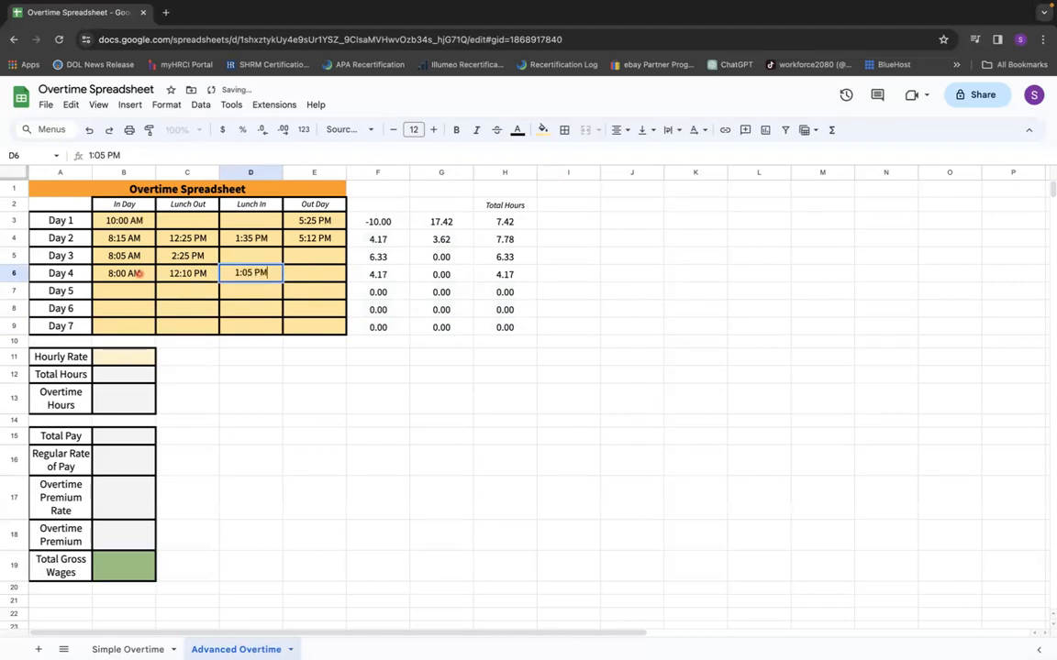
key("Tab")
type("5:25 PM")
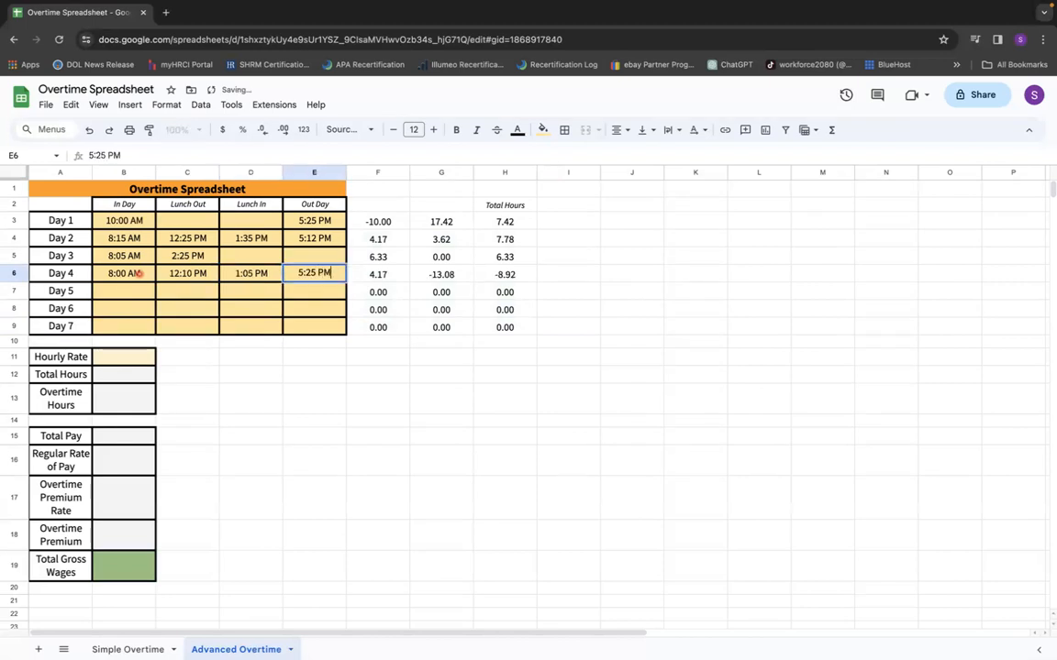
key("Return")
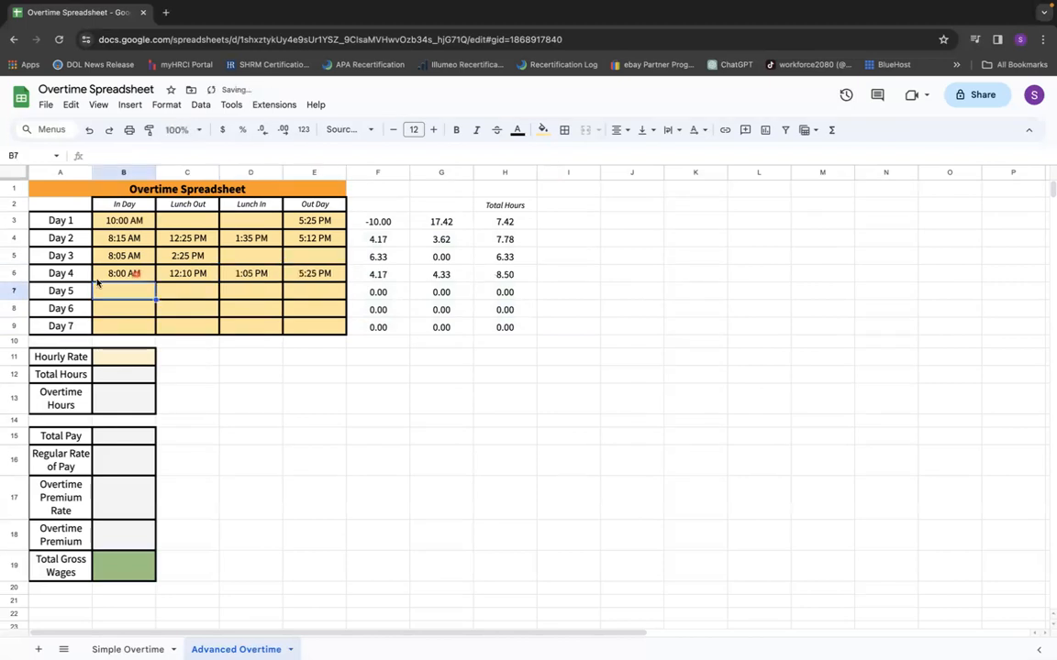
Step: Enter Day 5's times as 7:45 AM In Day, 1:22 PM Lunch Out, 2:05 PM Lunch In and 5:18 PM Out Day
type("7")
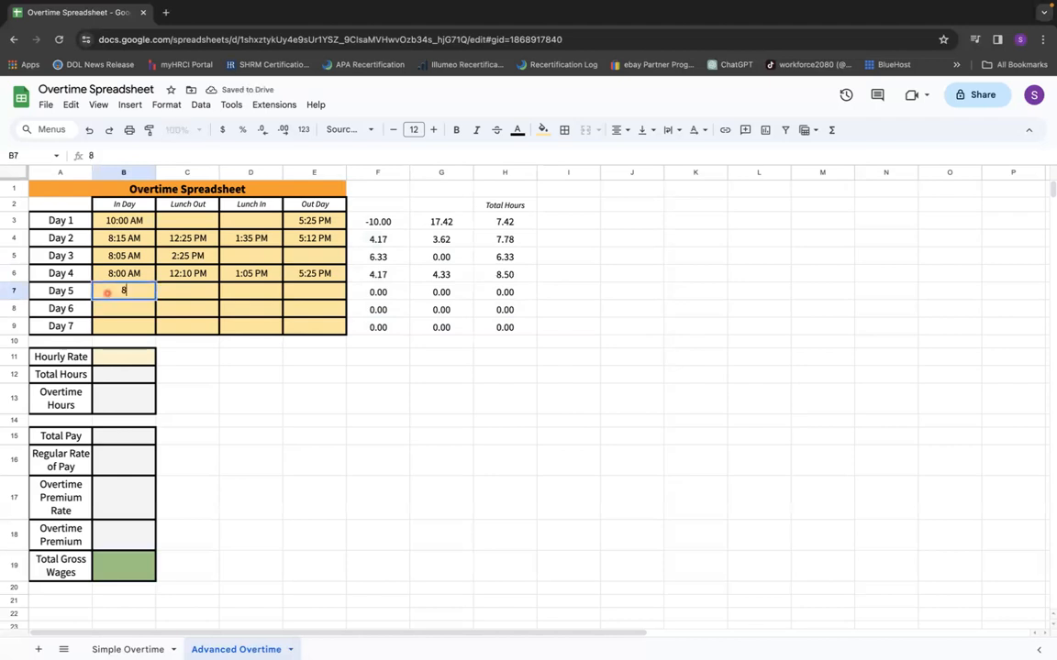
type(":45")
key("Tab")
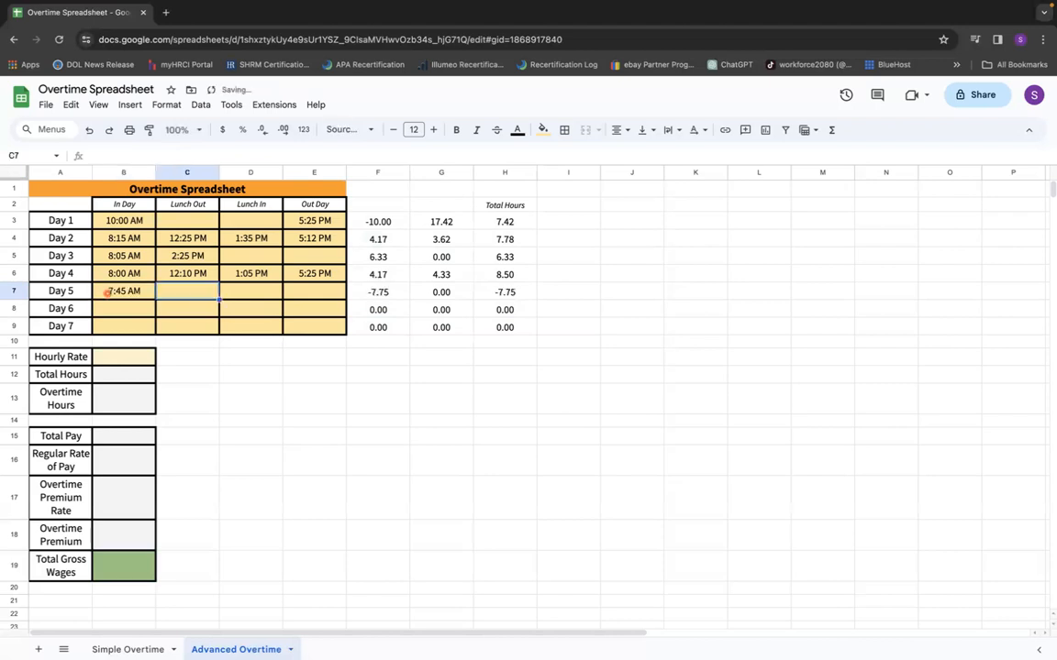
type("1:22 PM")
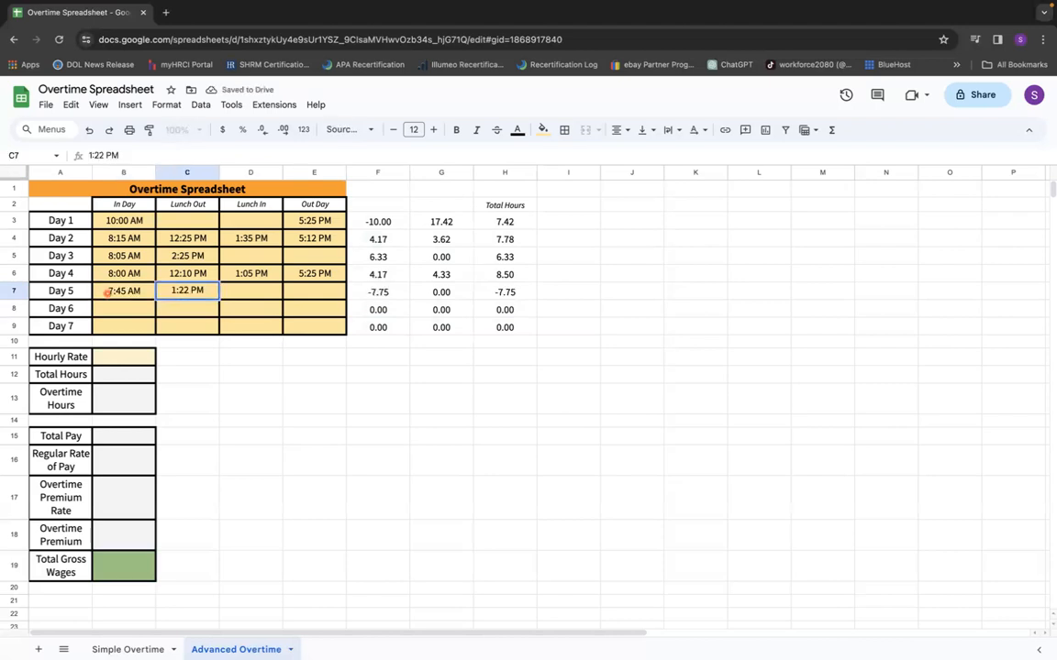
key("Tab")
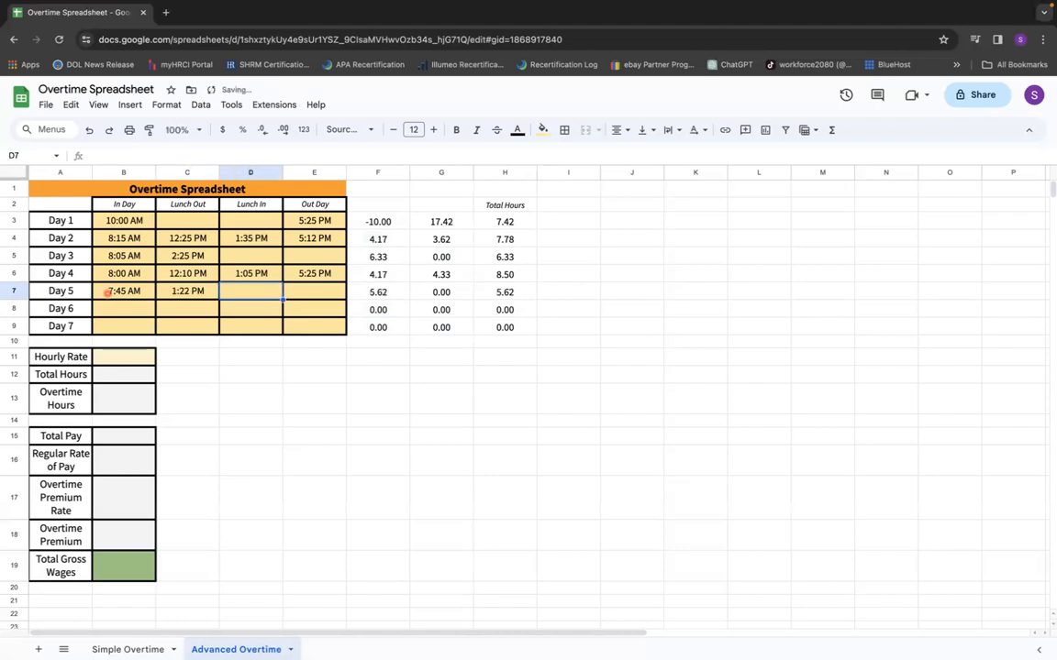
type("2:05 PM")
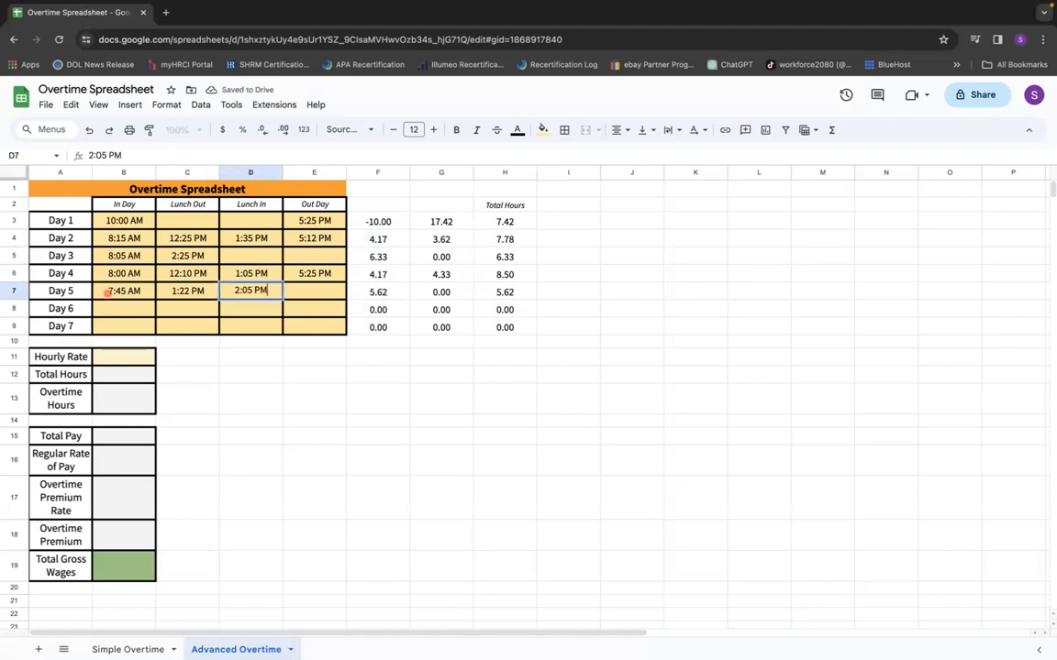
key("Tab")
type("5:")
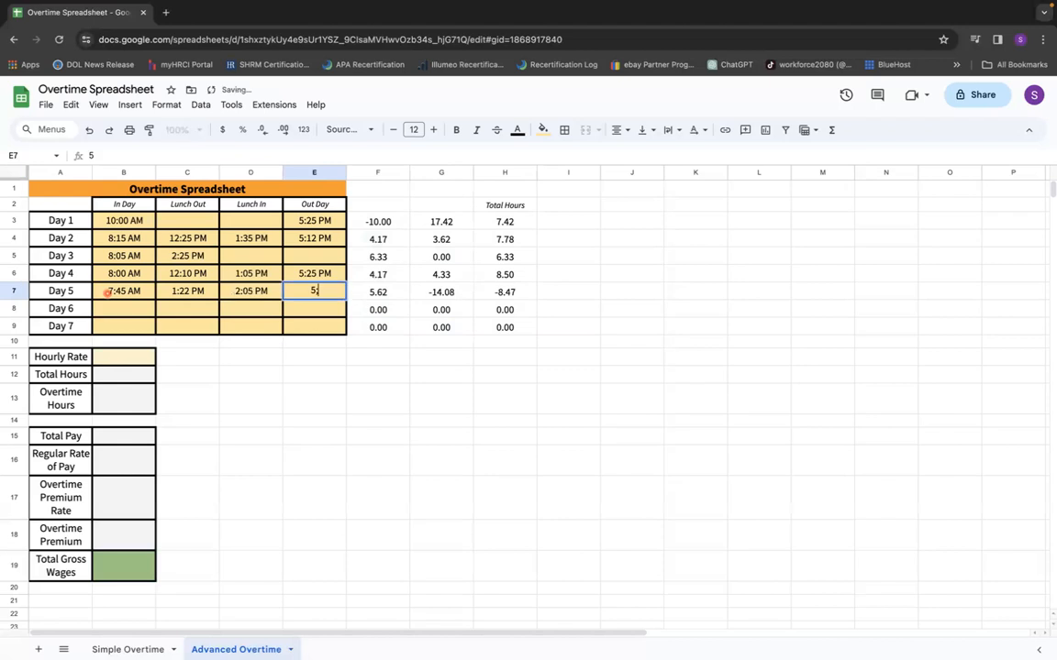
type("18 PM")
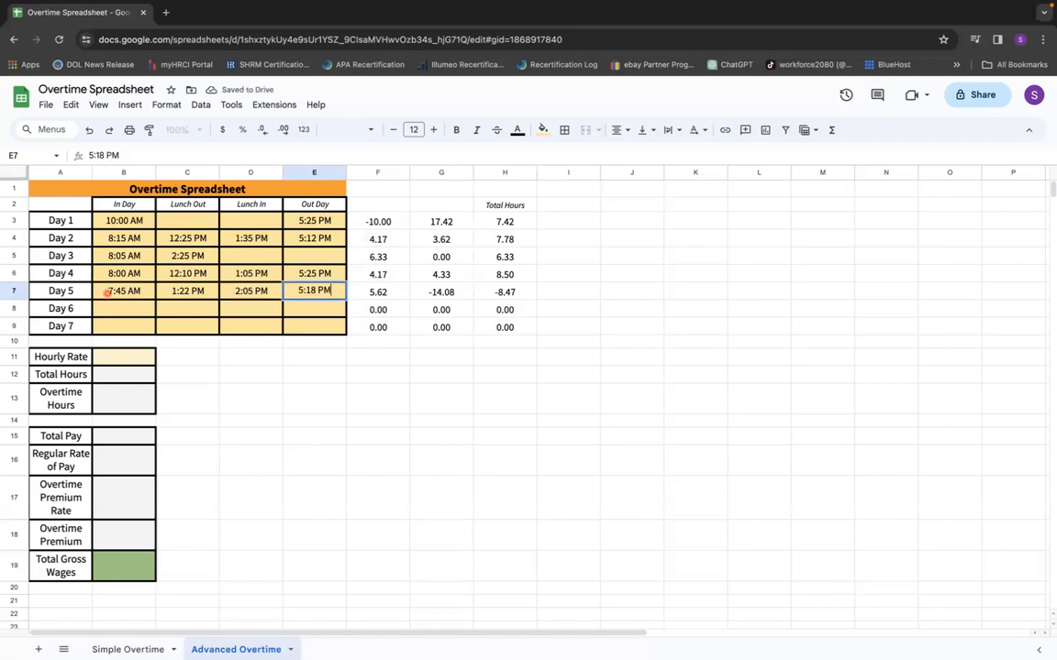
key("Return")
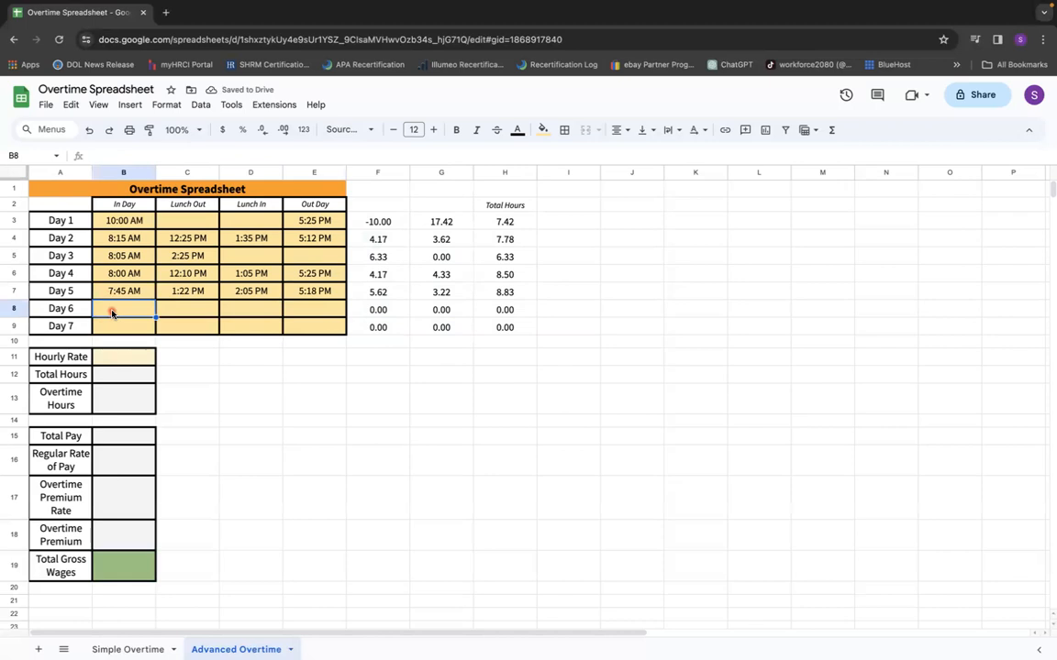
Step: Enter Day 6's times as 8:55 AM In Day and 2:55 PM Out Day, leaving both lunch cells empty
type("8:55 PM")
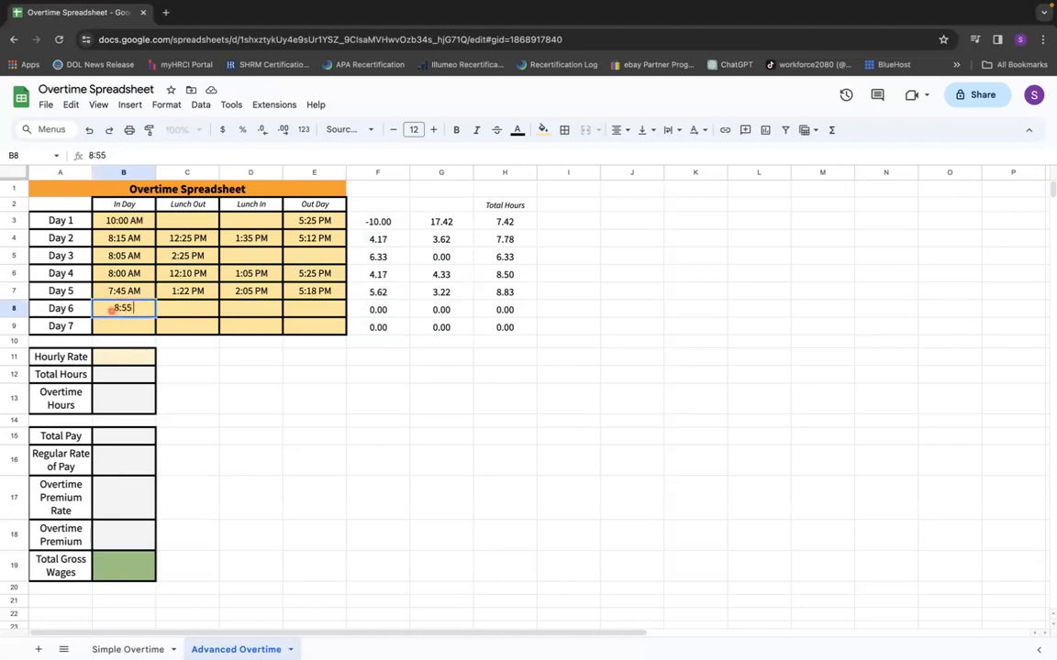
key("BackSpace")
key("BackSpace")
type("AM")
key("Tab")
key("Tab")
key("Tab")
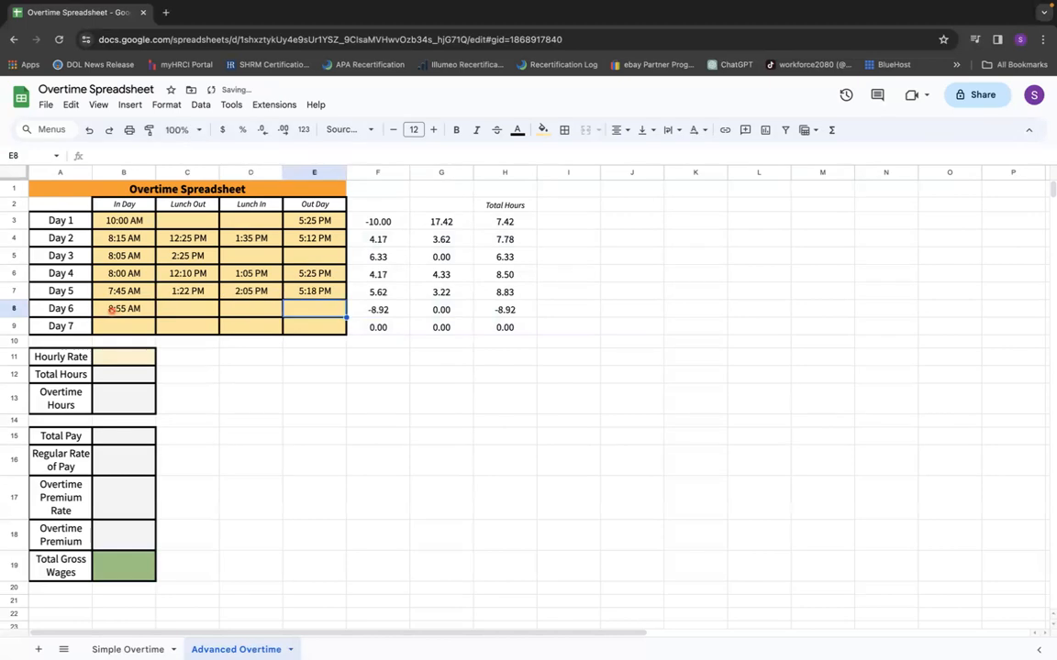
type("2:")
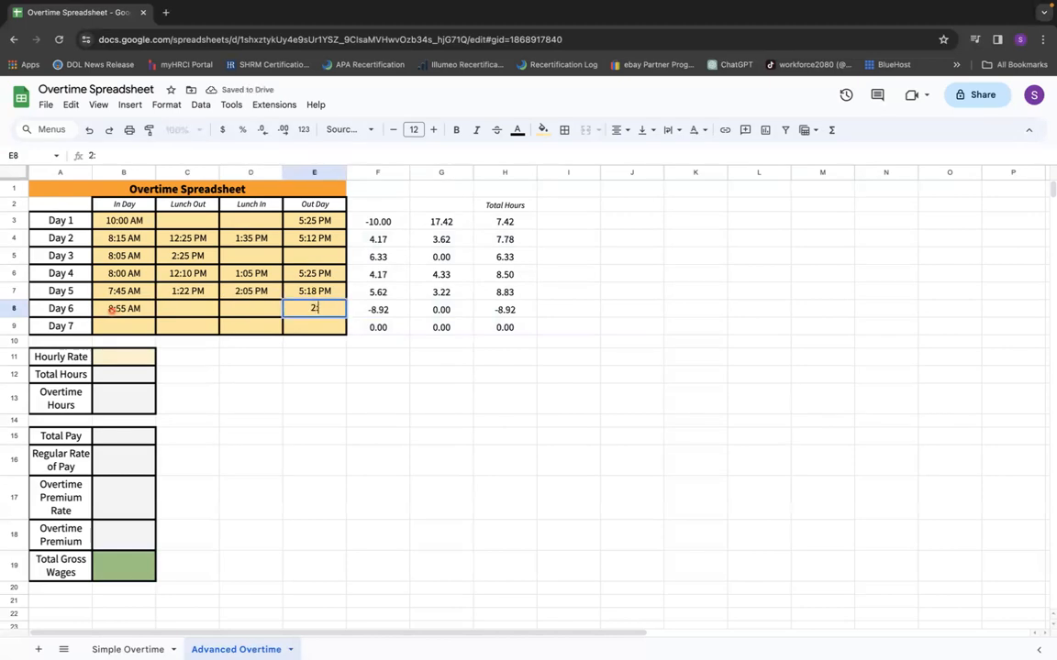
type("55 PM")
key("Return")
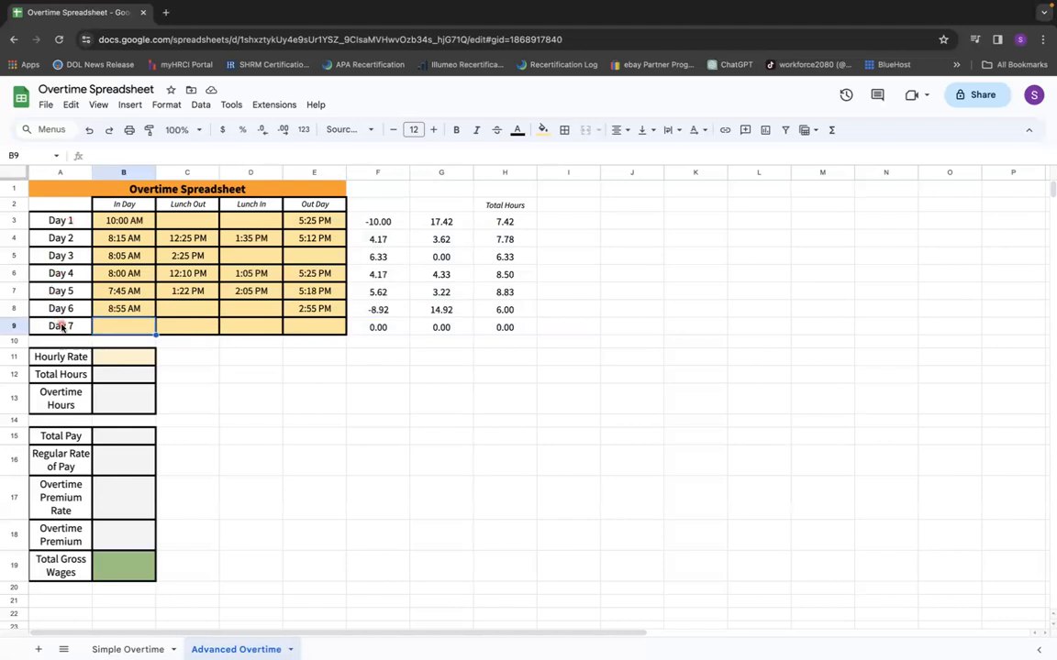
Step: Set the Hourly Rate in B11 to 15.00 and format it as currency
left_click(106, 357)
type("15.00")
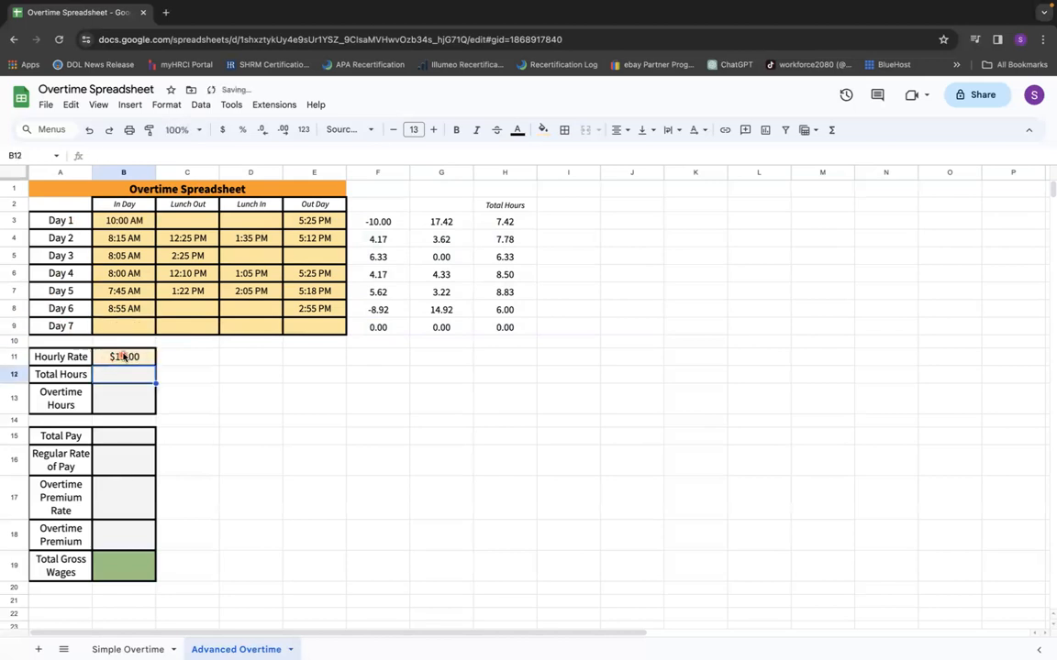
key("Return")
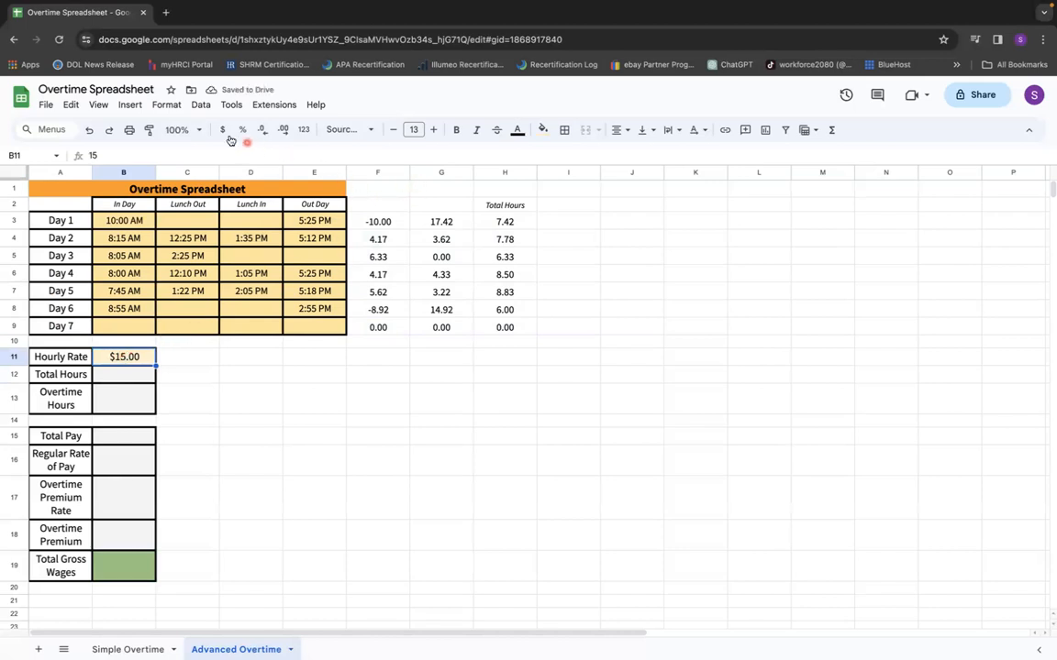
left_click(224, 135)
Step: Write the formula text sum(h3:h9) as a plain note in C12, beside the Total Hours cell
left_click(120, 376)
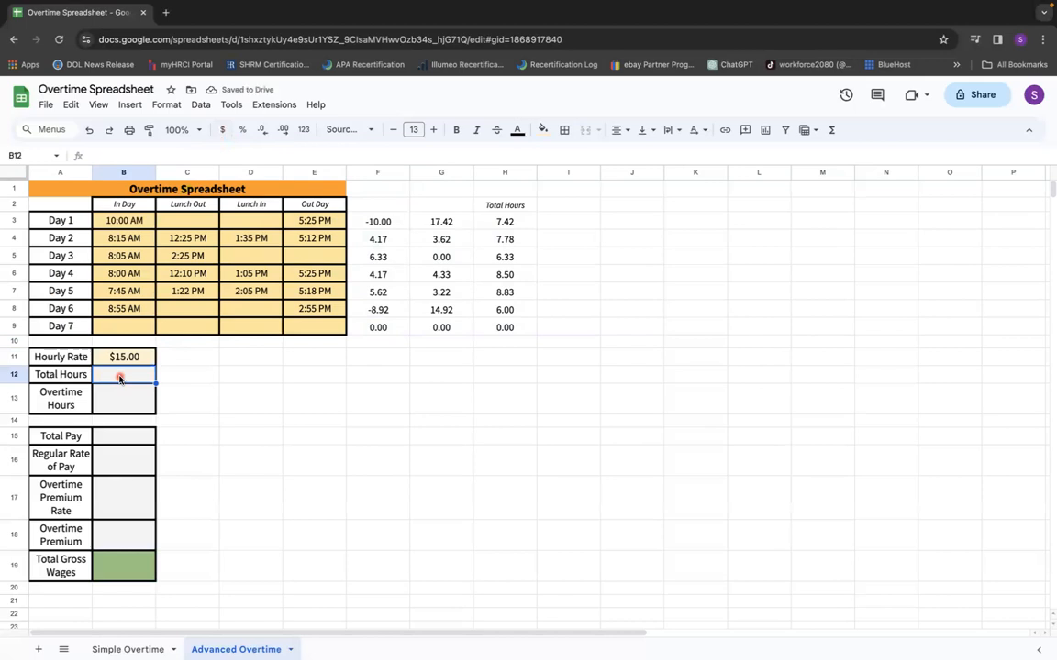
left_click(177, 382)
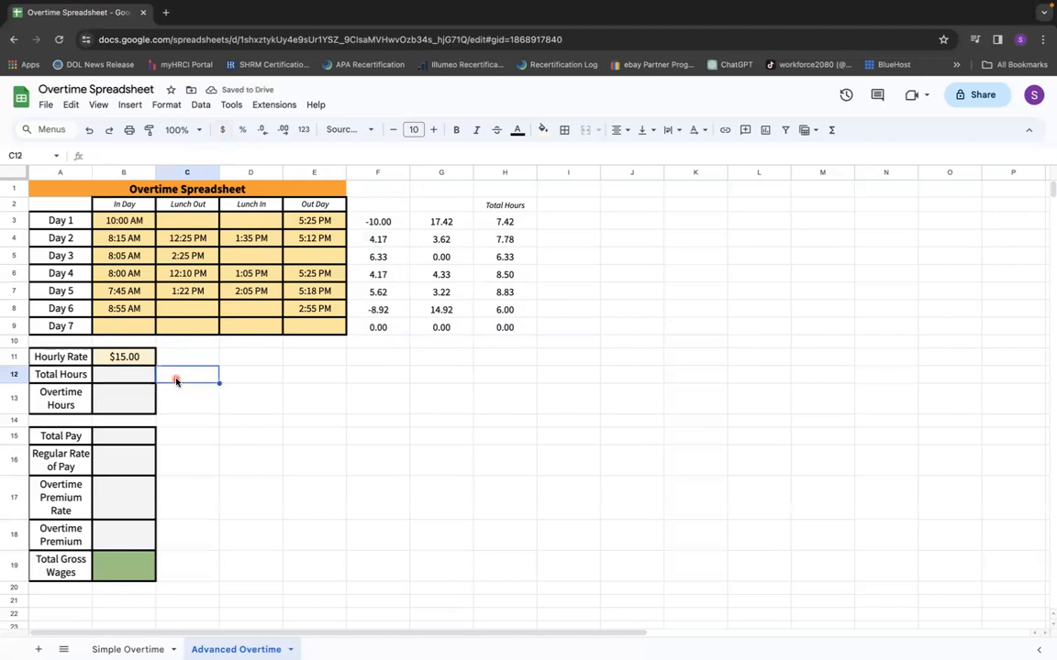
double_click(176, 380)
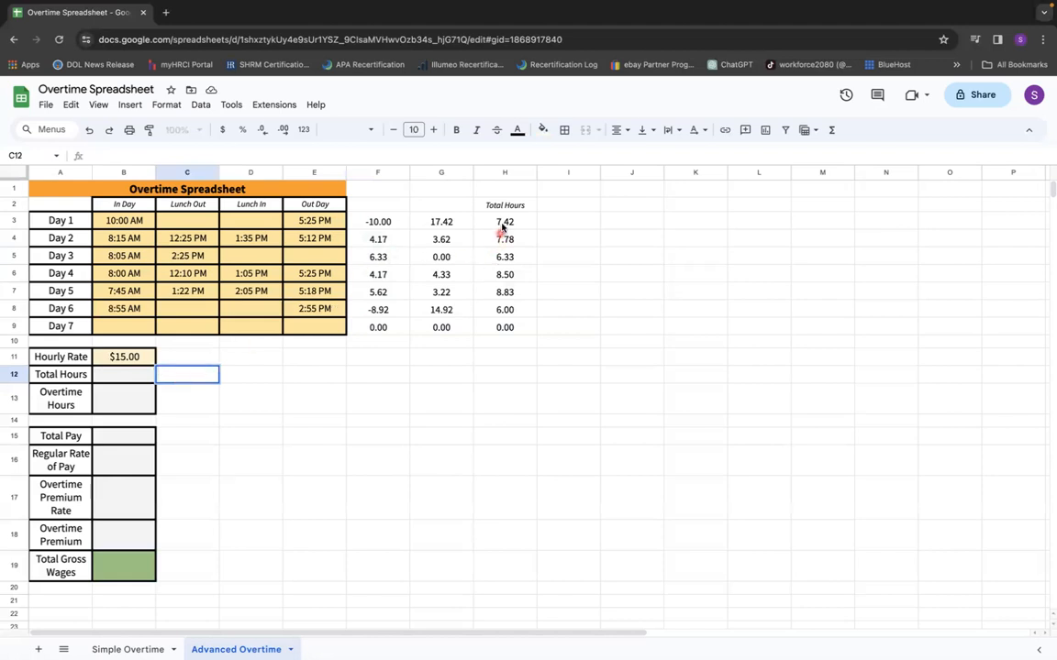
type("sum(h3:h")
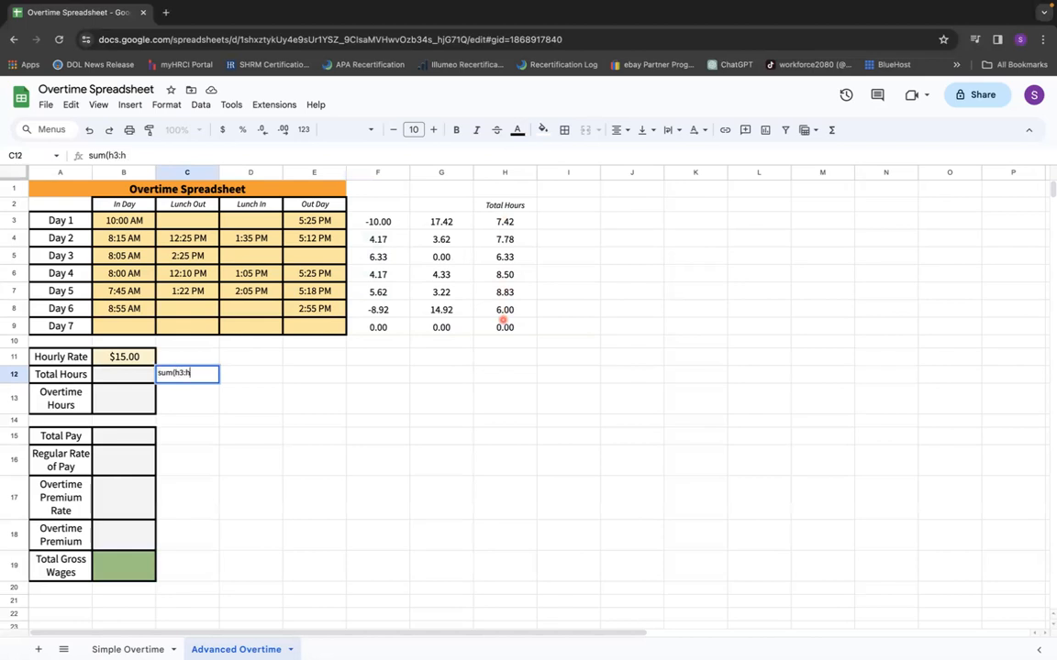
type("9)")
key("Left")
Step: Calculate Total Hours in B12 with the formula =sum(h3:h9)
type("=sum(")
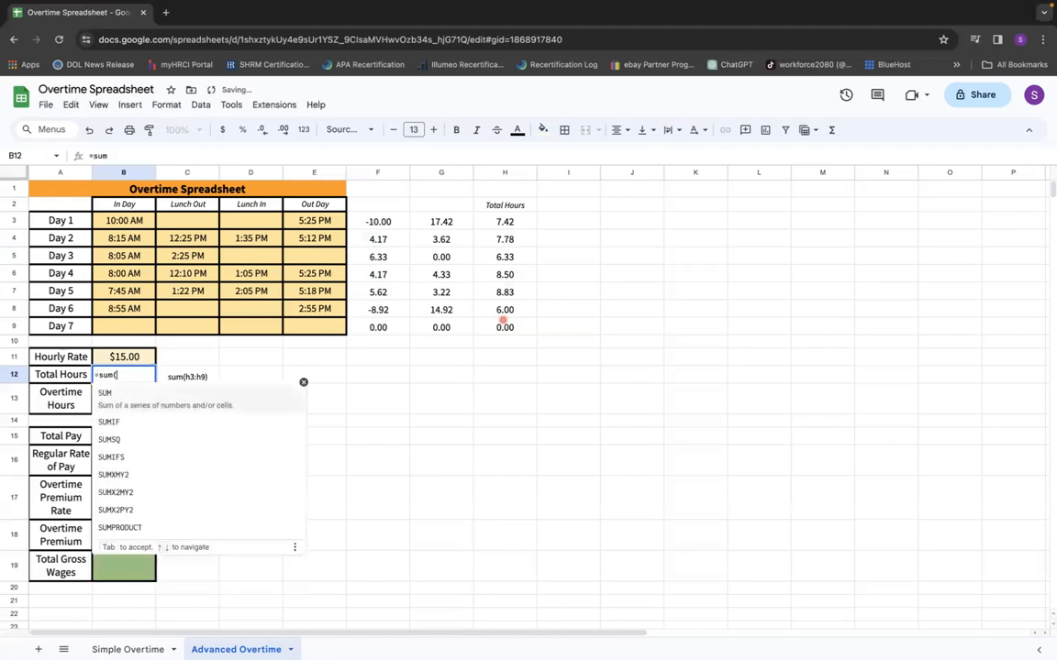
type("h3:h9)")
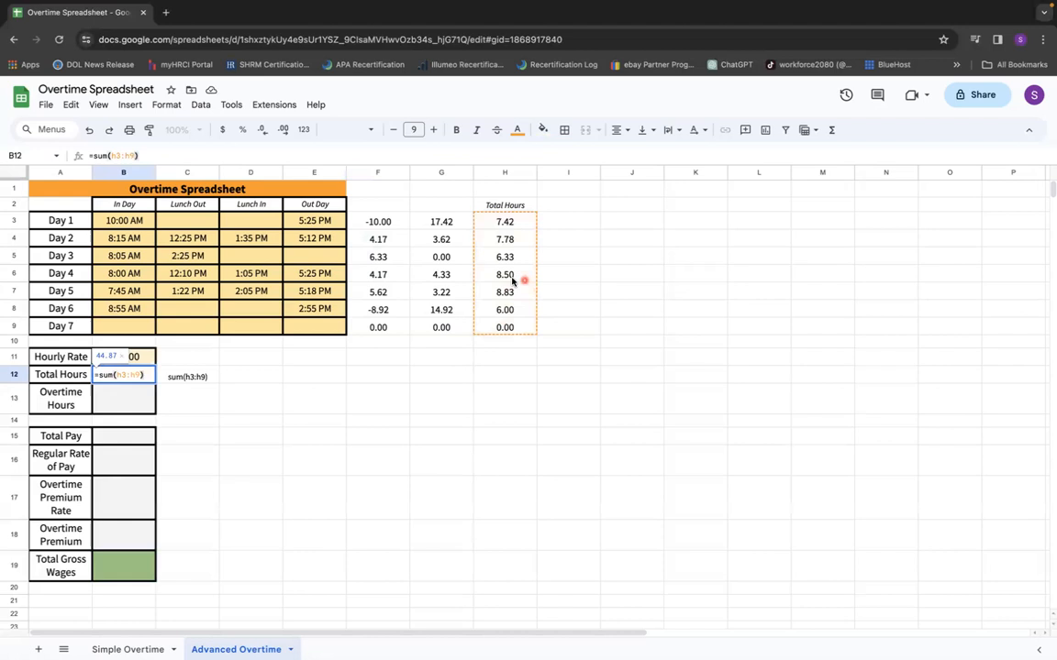
key("Return")
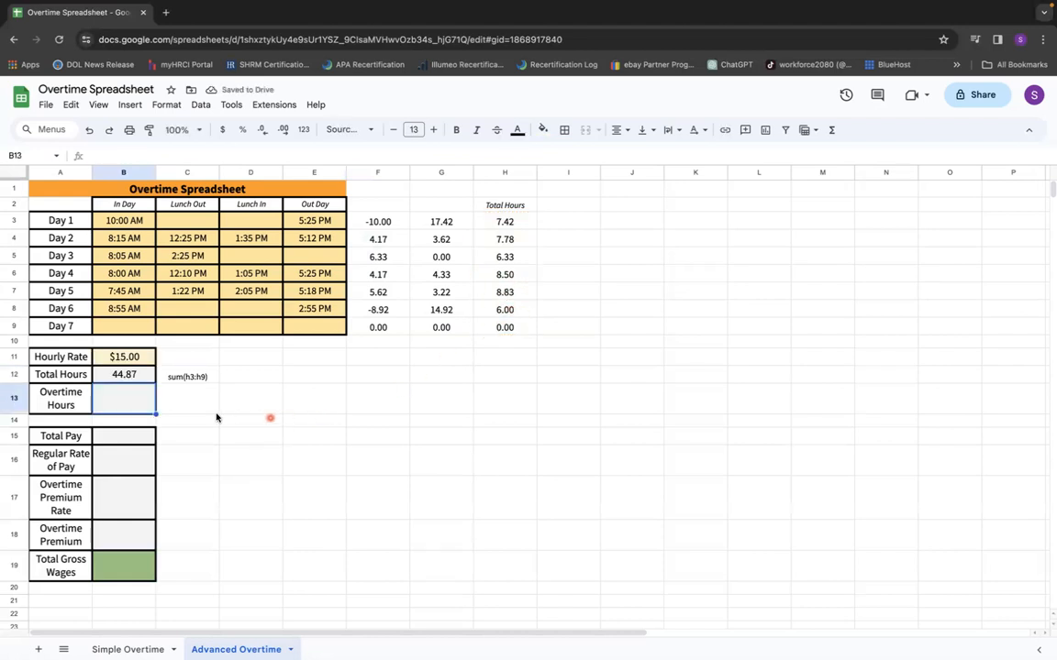
Step: Write the formula text ifs(b12<40,0,b12>40,b12-40) as a plain note in C13, beside the Overtime Hours cell
left_click(176, 400)
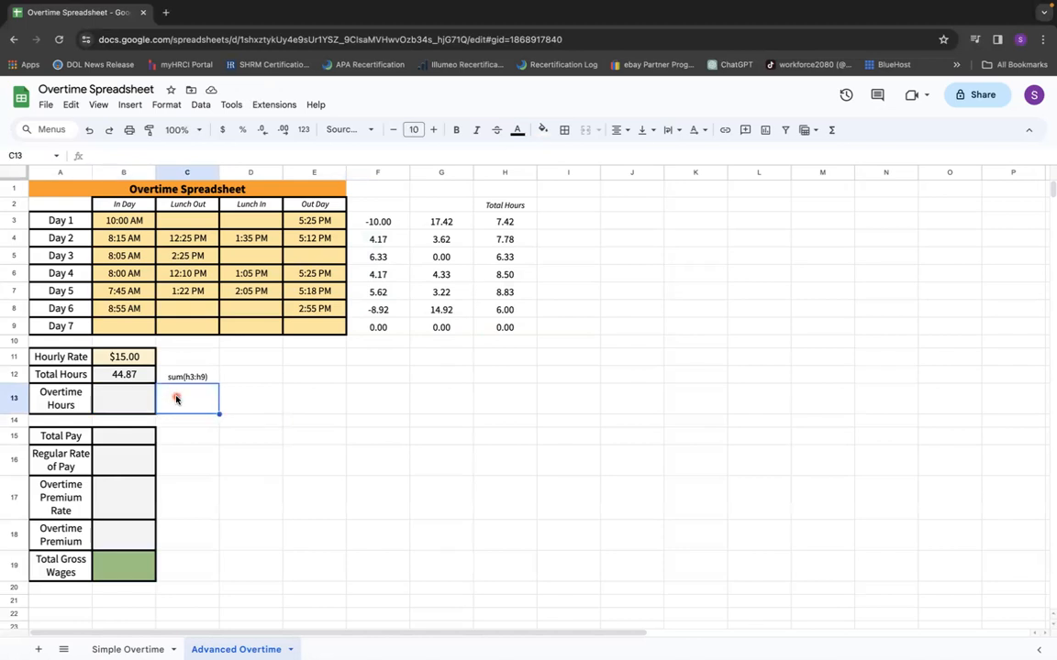
type("ifs(")
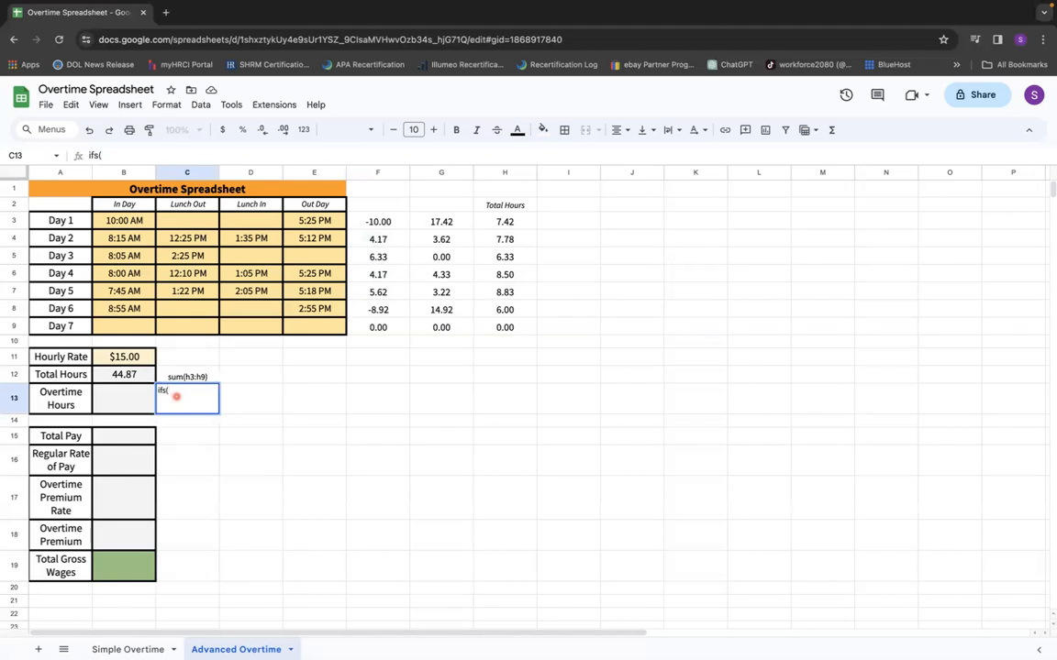
left_click(131, 376)
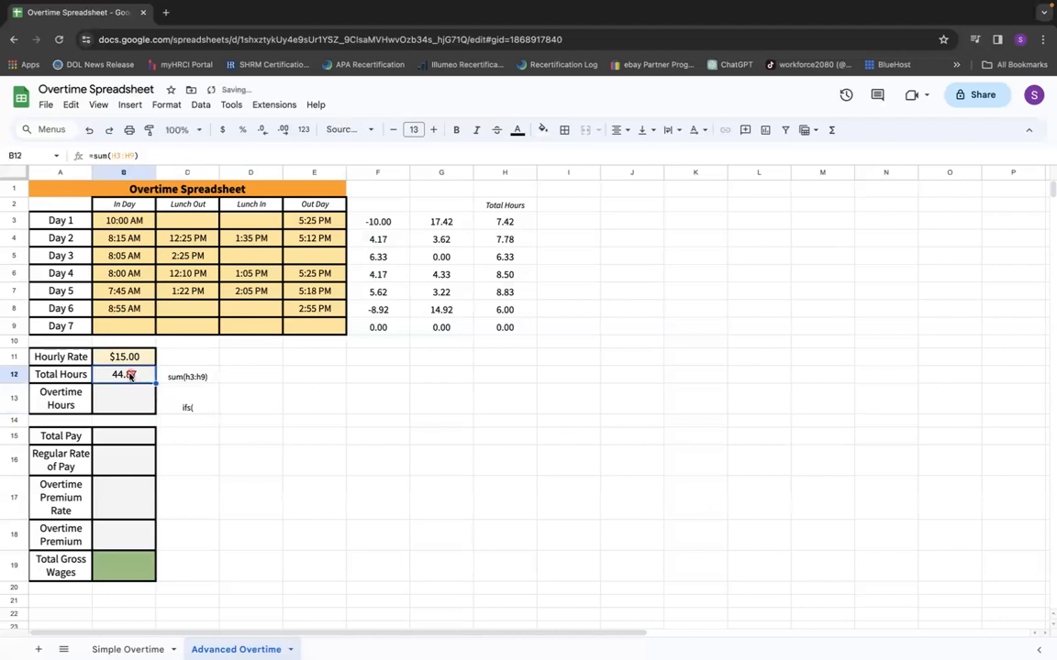
left_click(190, 406)
double_click(204, 407)
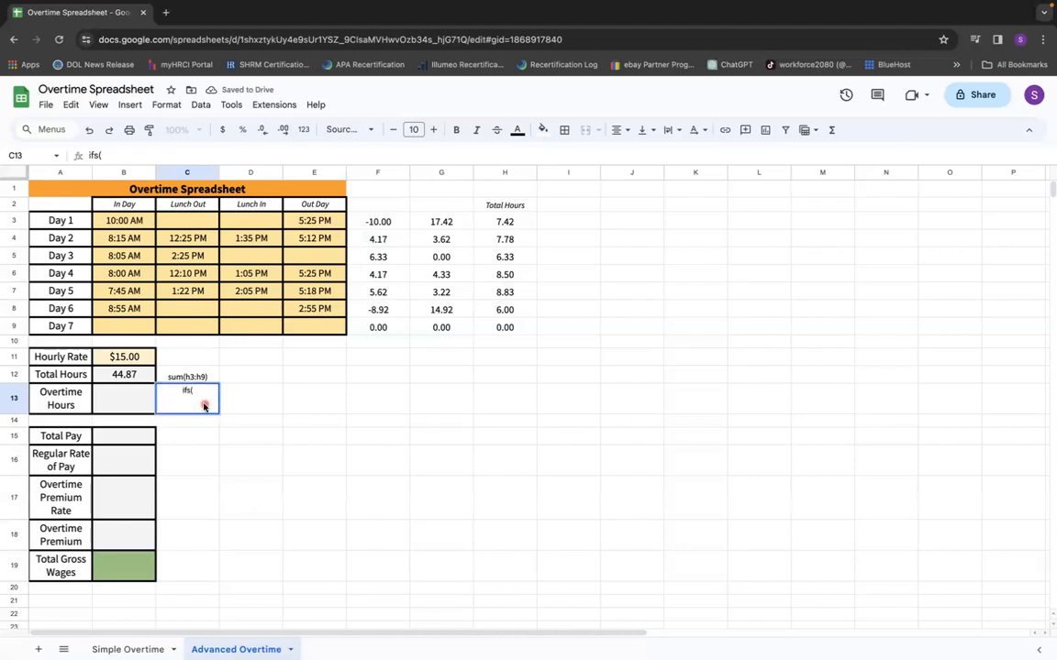
type("b12")
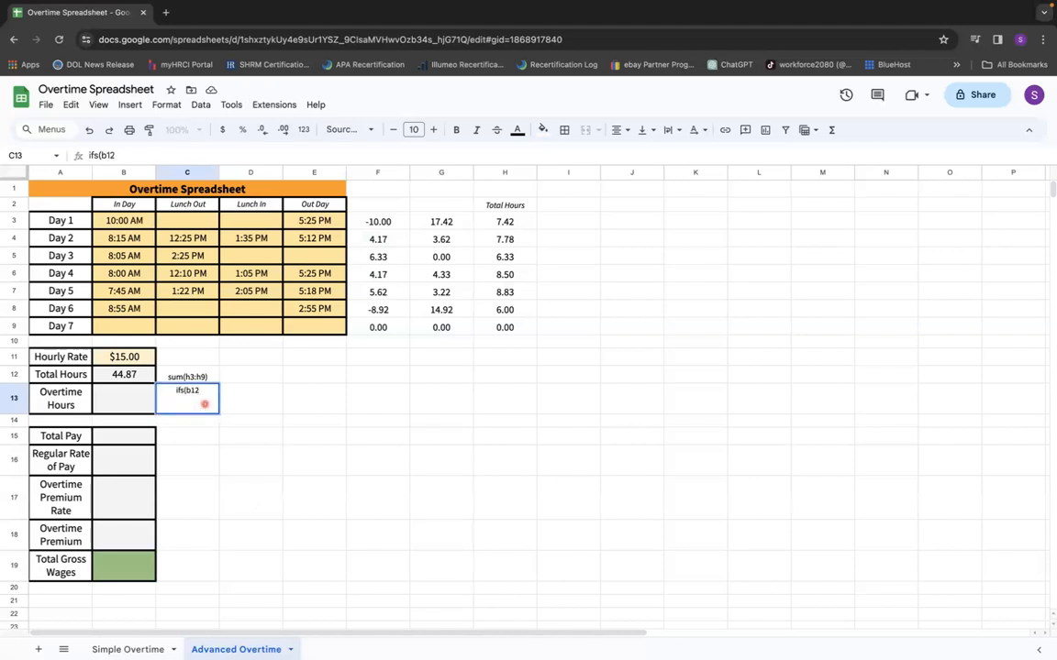
type("<40,0,b12>40")
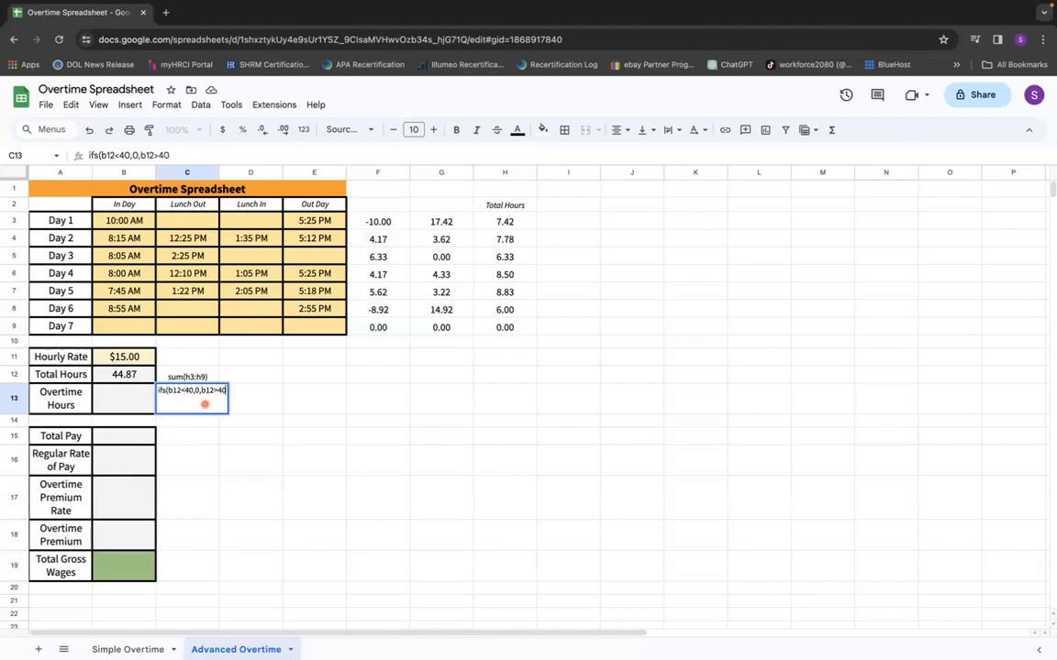
type(",b12-40)")
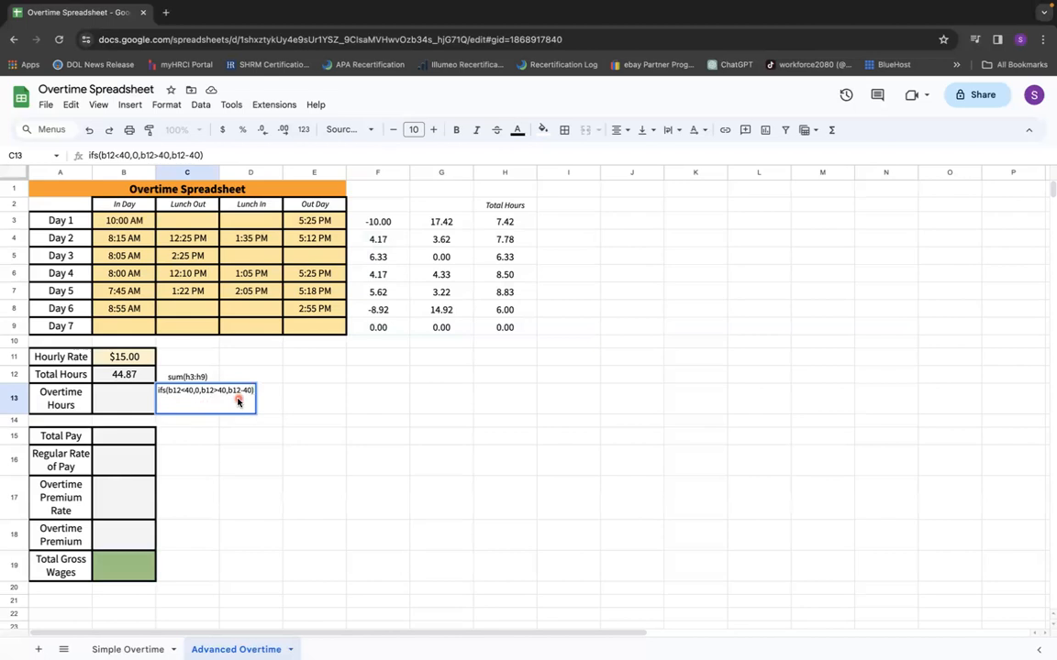
key("Left")
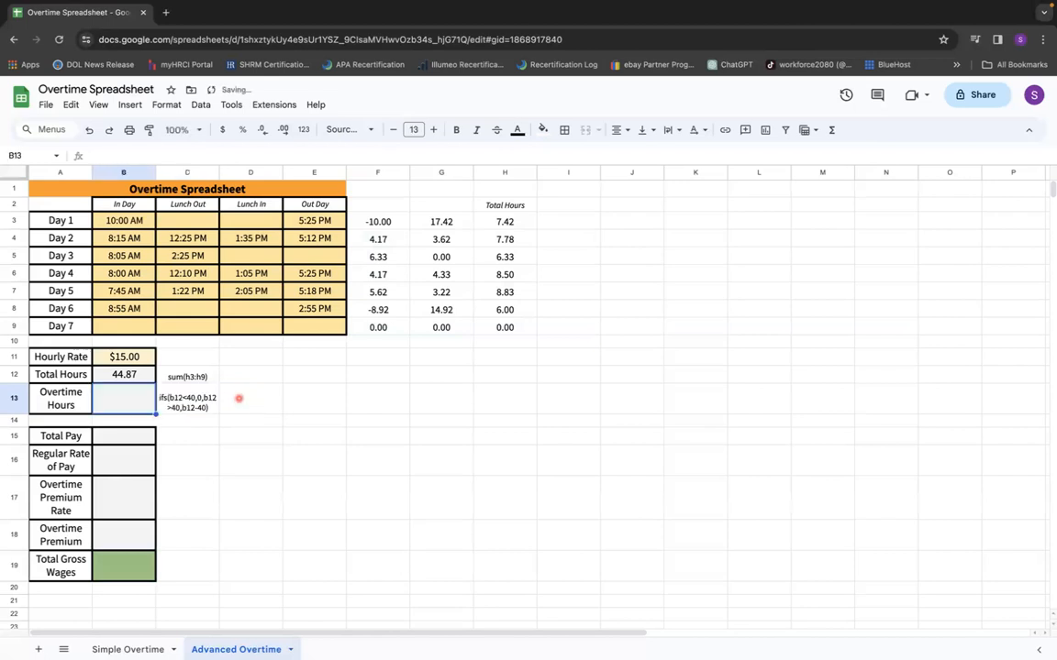
Step: Calculate Overtime Hours in B13 with the formula =ifs(B12<40,0,B12>40,B12-40)
type("=ifs(")
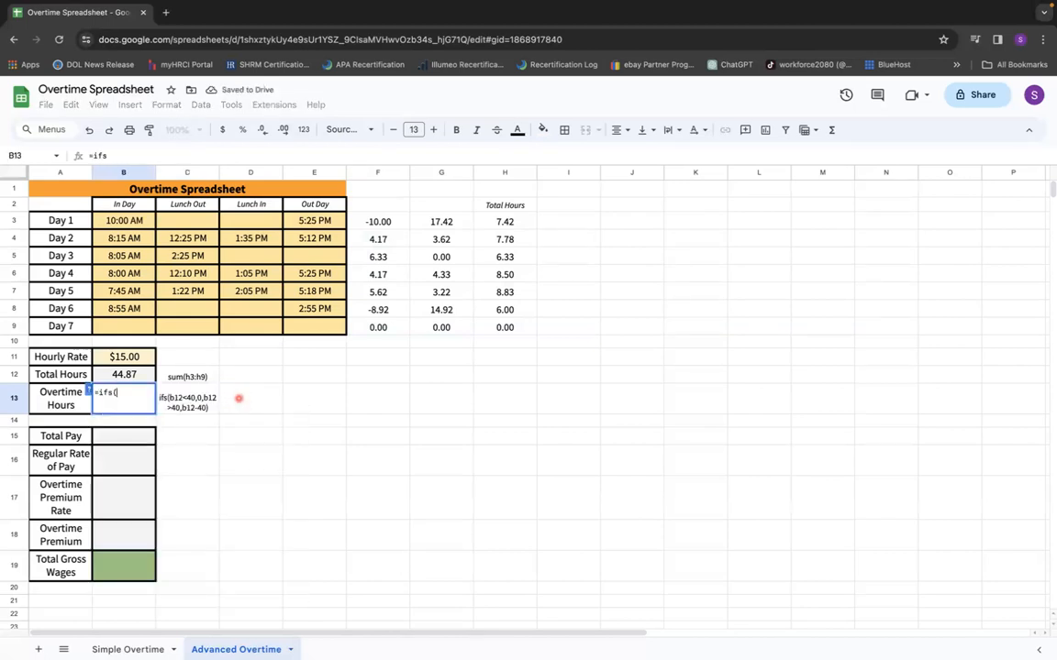
left_click(122, 373)
type("<40,0")
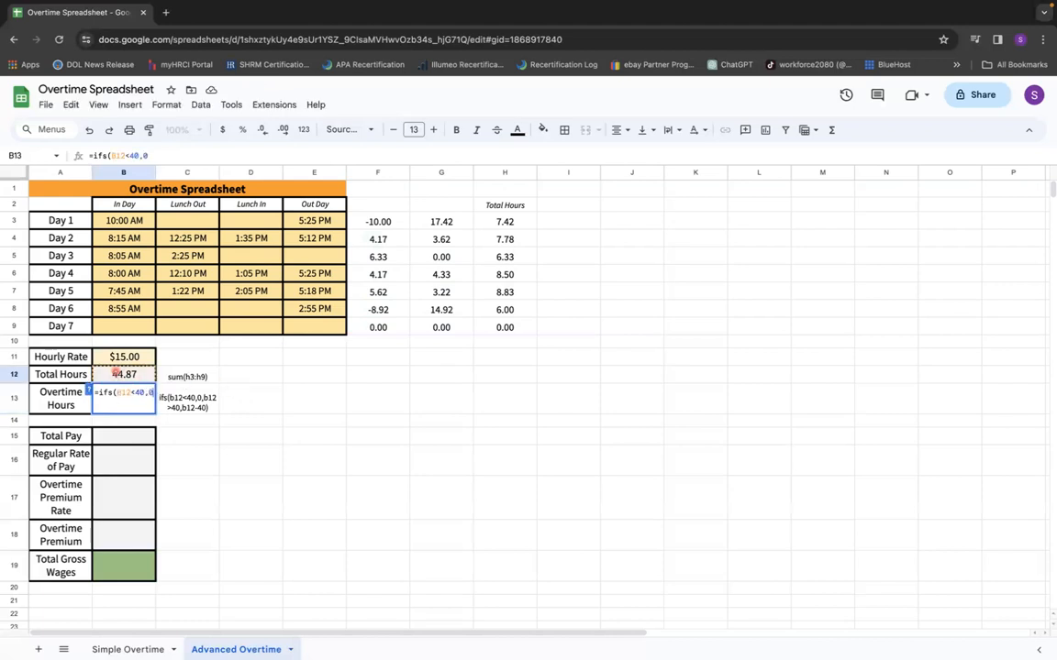
type(",")
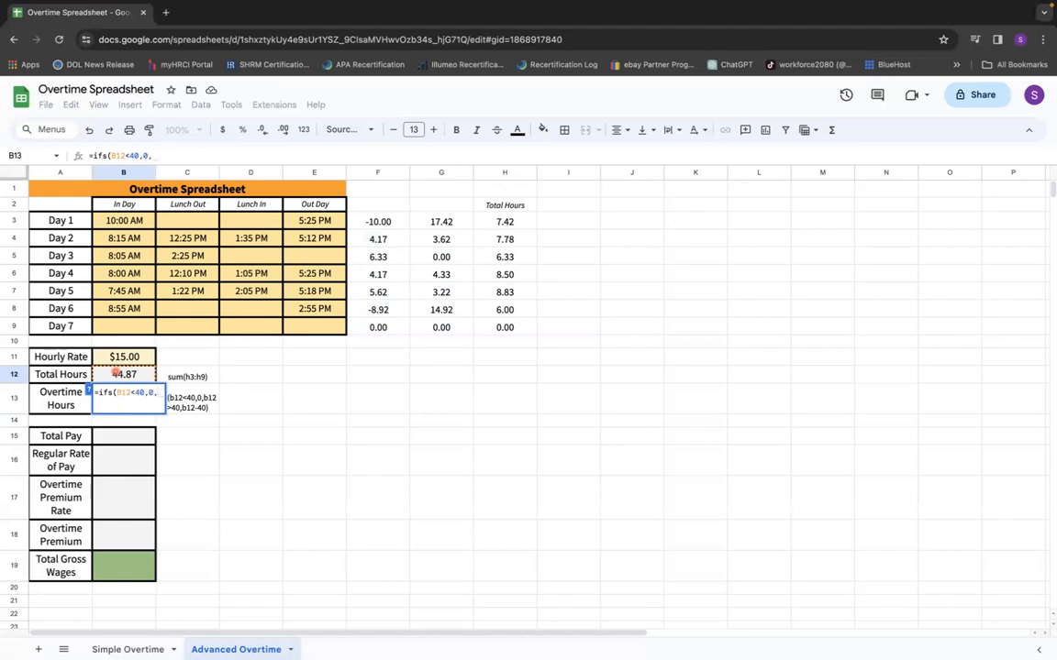
left_click(116, 372)
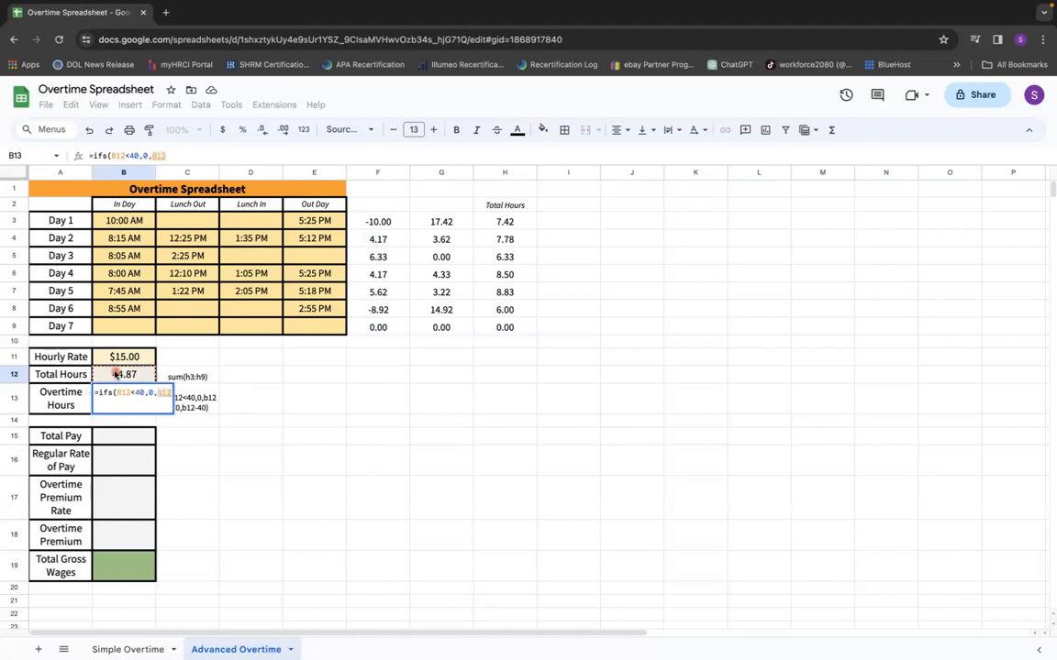
type(">40-")
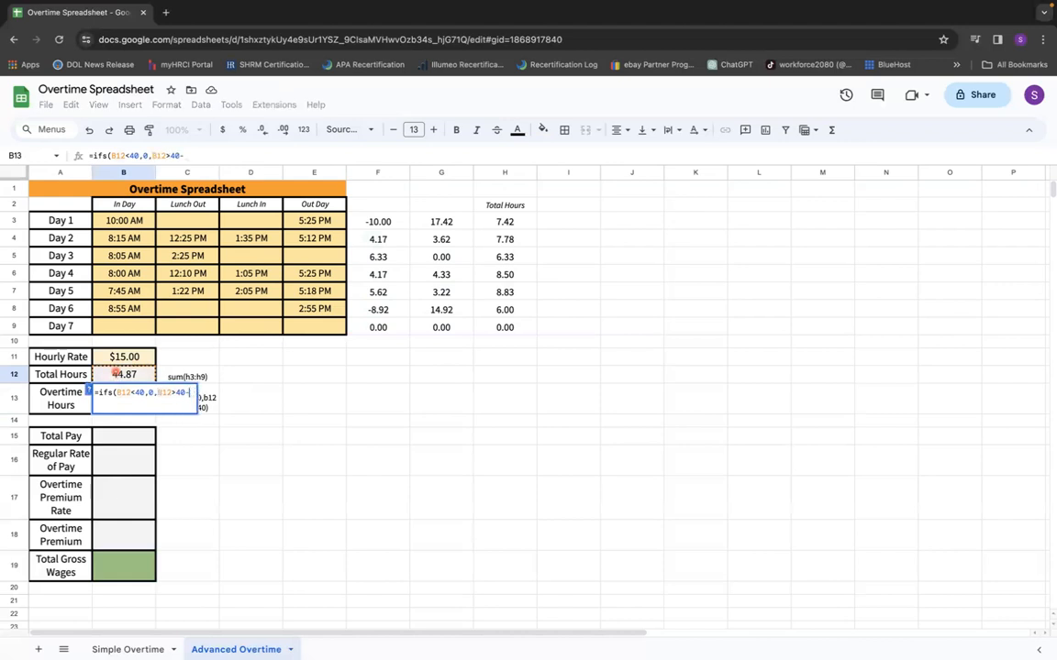
key("BackSpace")
key("BackSpace")
key("BackSpace")
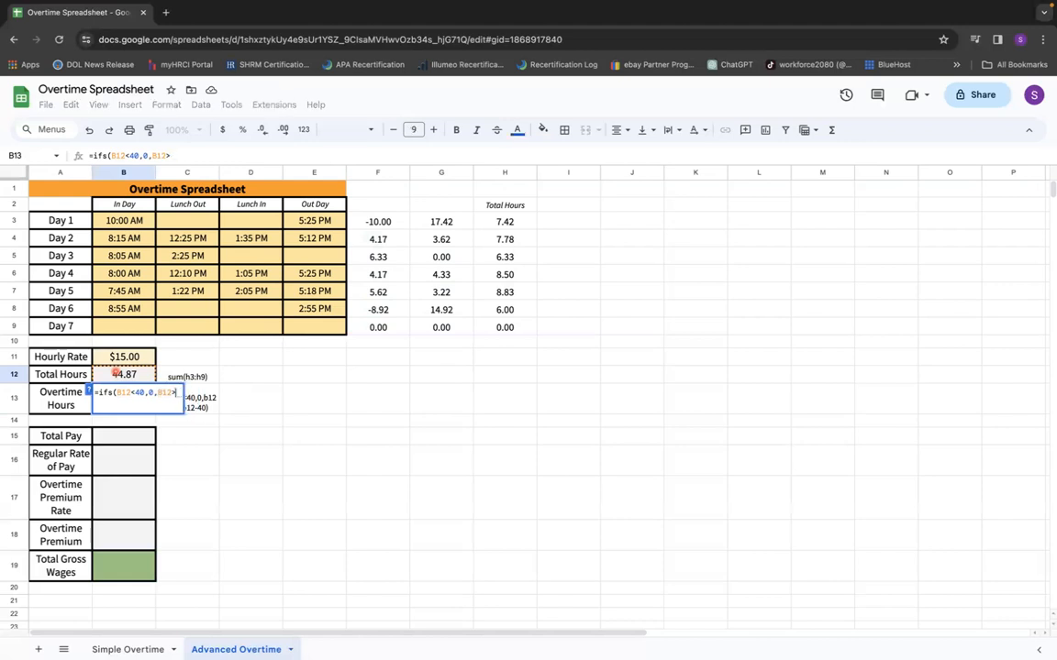
left_click(116, 373)
key("BackSpace")
key("BackSpace")
key("BackSpace")
type("40,")
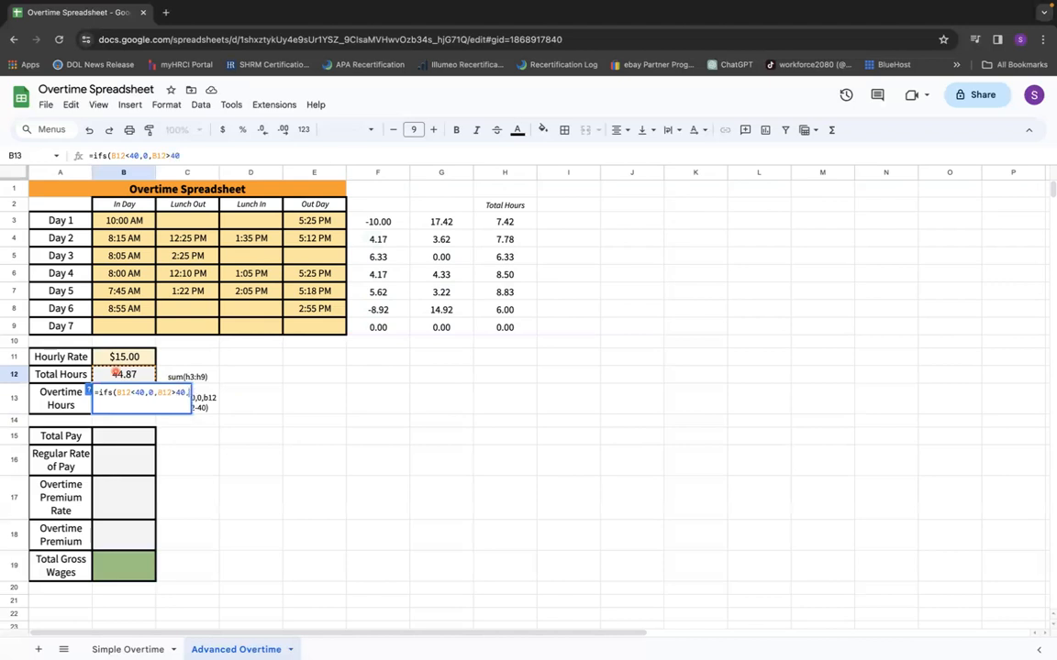
left_click(116, 372)
type("-40)")
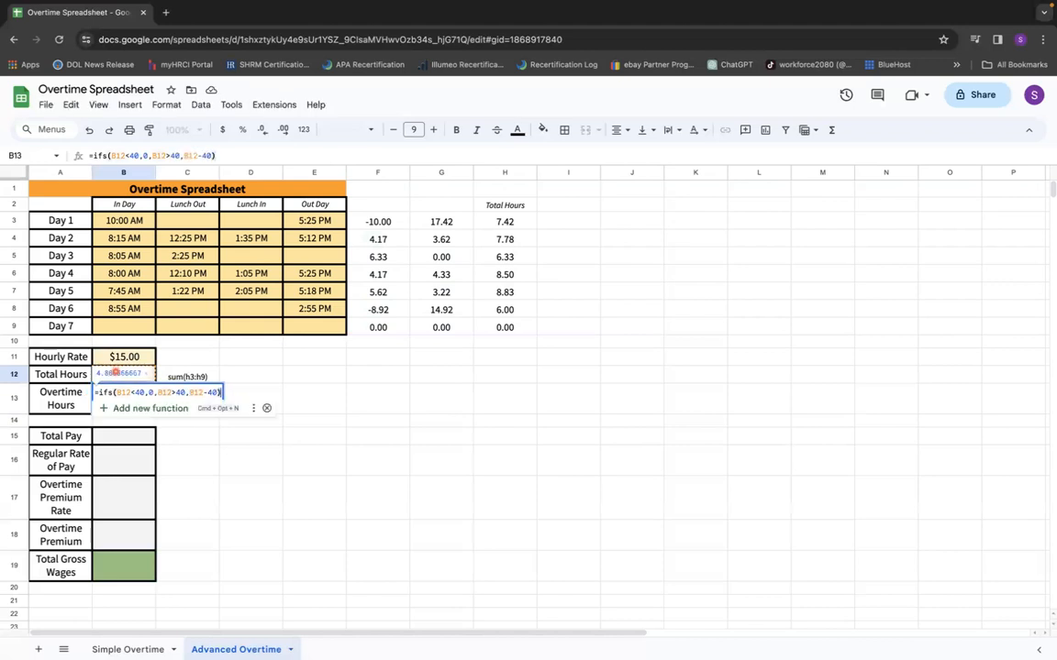
key("Return")
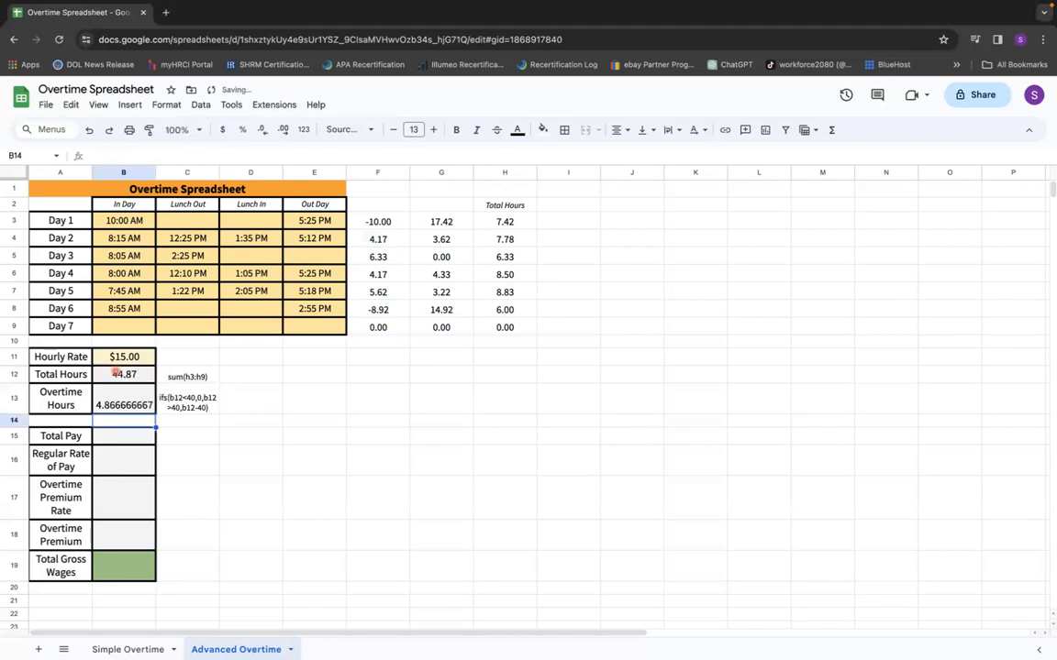
Step: Reduce the Overtime Hours value in B13 to three decimal places
left_click(141, 398)
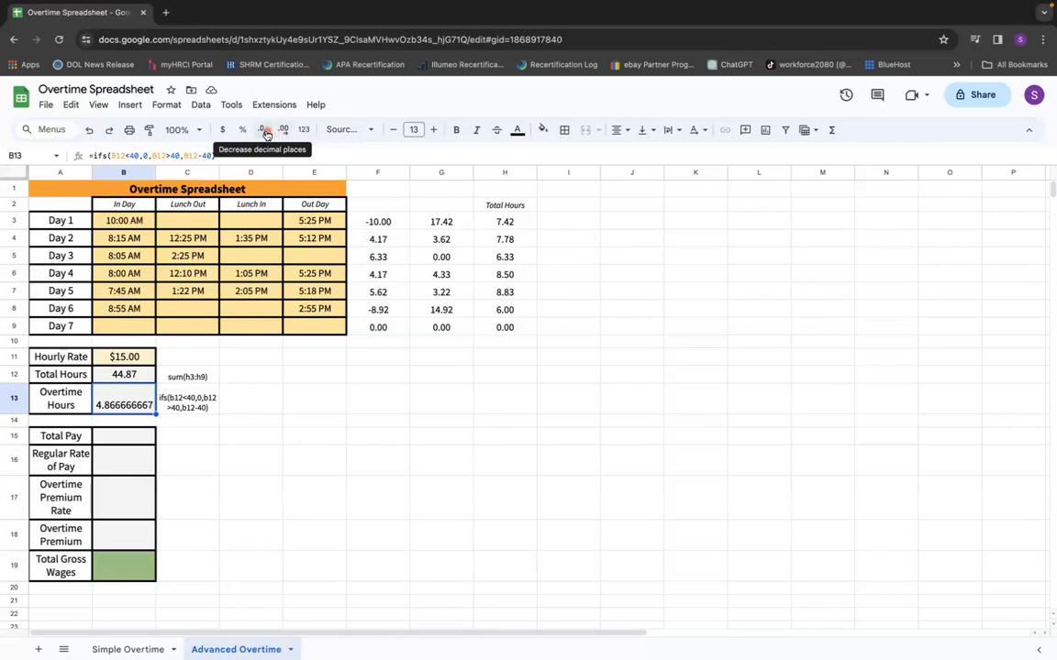
left_click(266, 130)
left_click(265, 131)
left_click(265, 131)
left_click(265, 131)
left_click(265, 131)
left_click(265, 131)
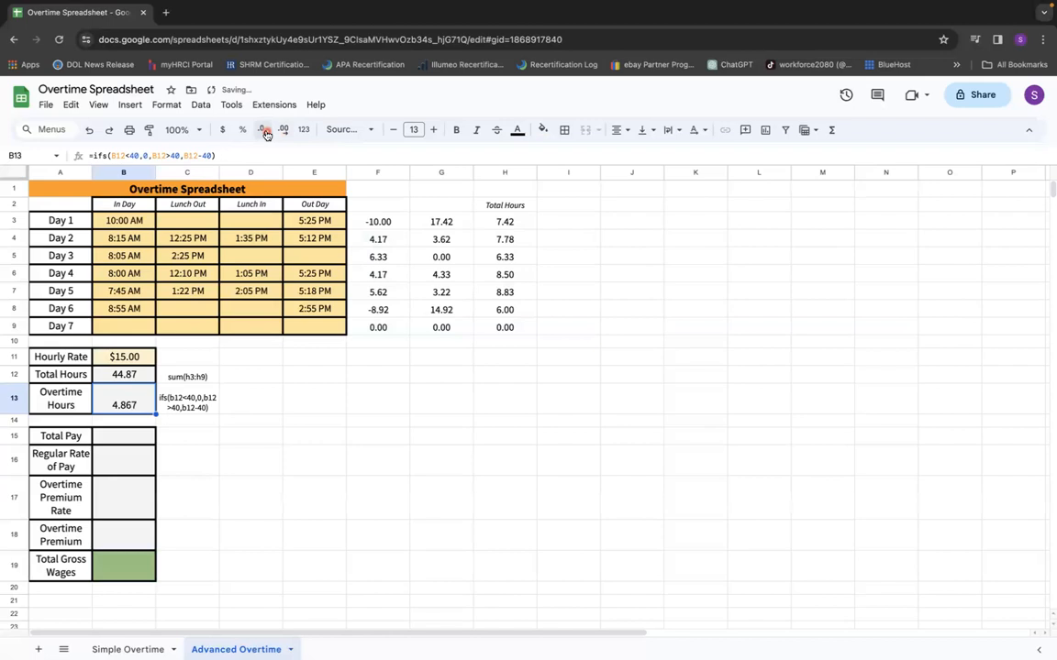
left_click(265, 131)
left_click(288, 131)
Step: Display both Total Hours in B12 and Overtime Hours in B13 with four decimal places
left_click(133, 376)
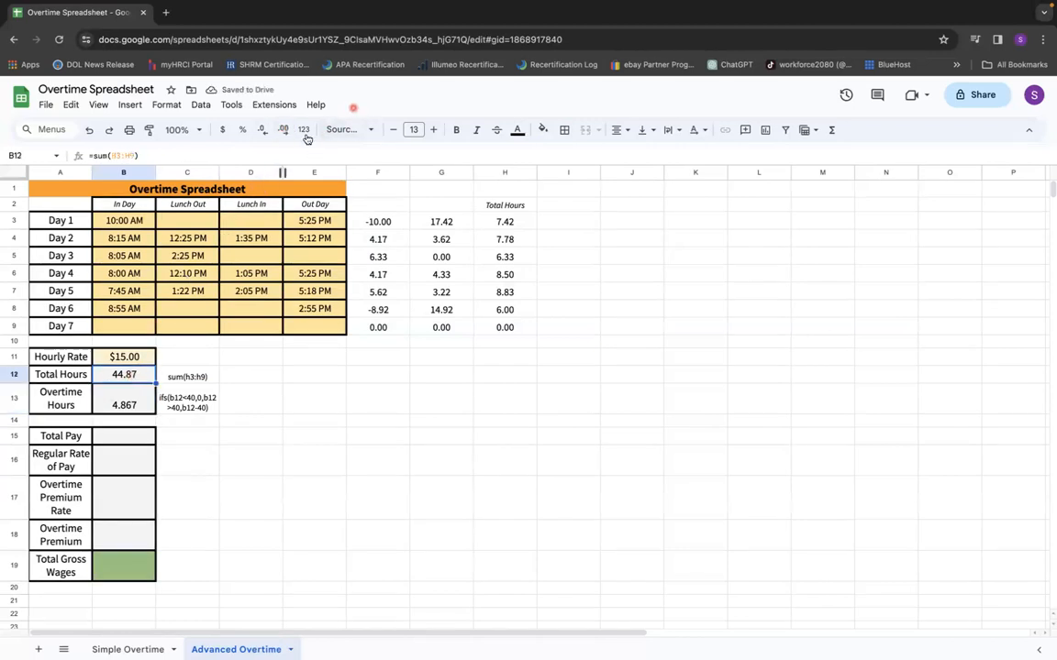
left_click(285, 131)
left_click(284, 132)
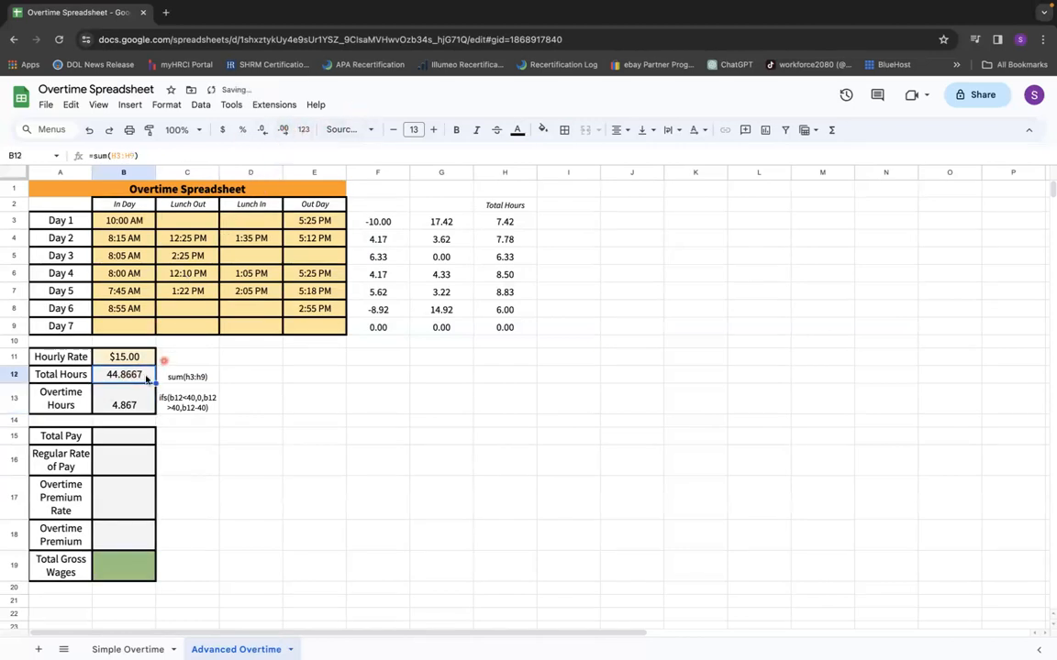
left_click(130, 401)
left_click(283, 130)
left_click(284, 130)
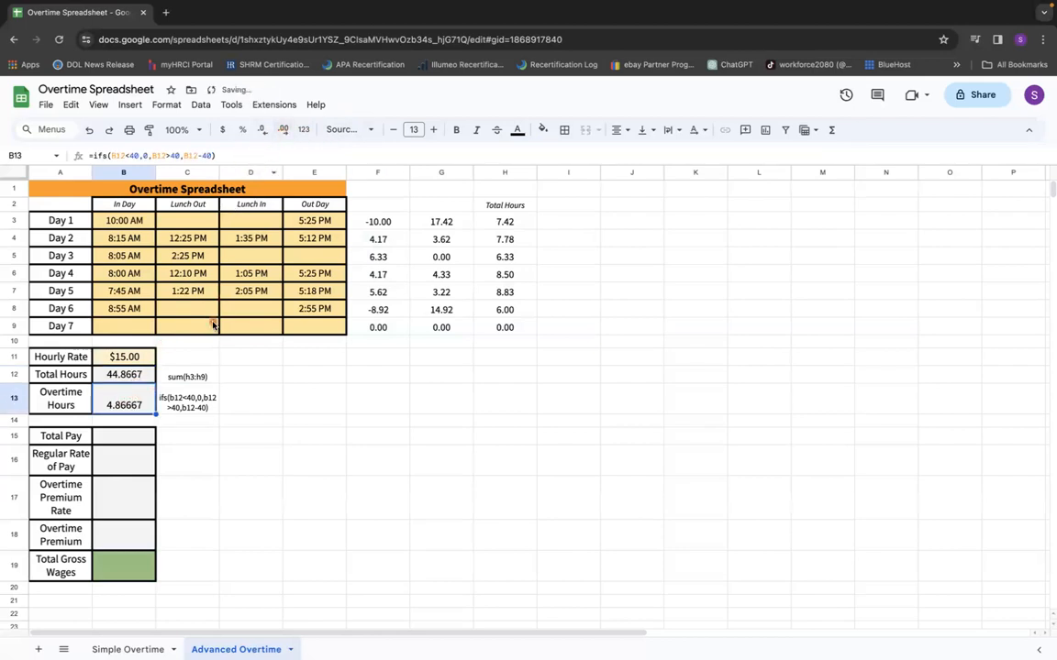
left_click(263, 133)
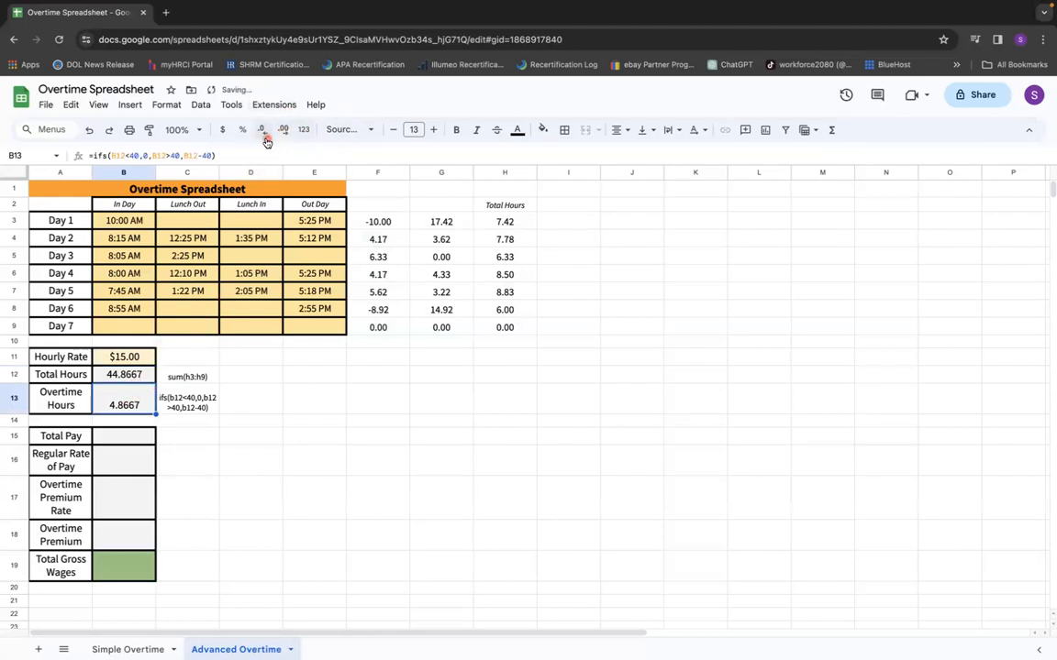
Step: Write the formula text b11*b12 as a plain note in C15, beside the Total Pay cell
left_click(175, 443)
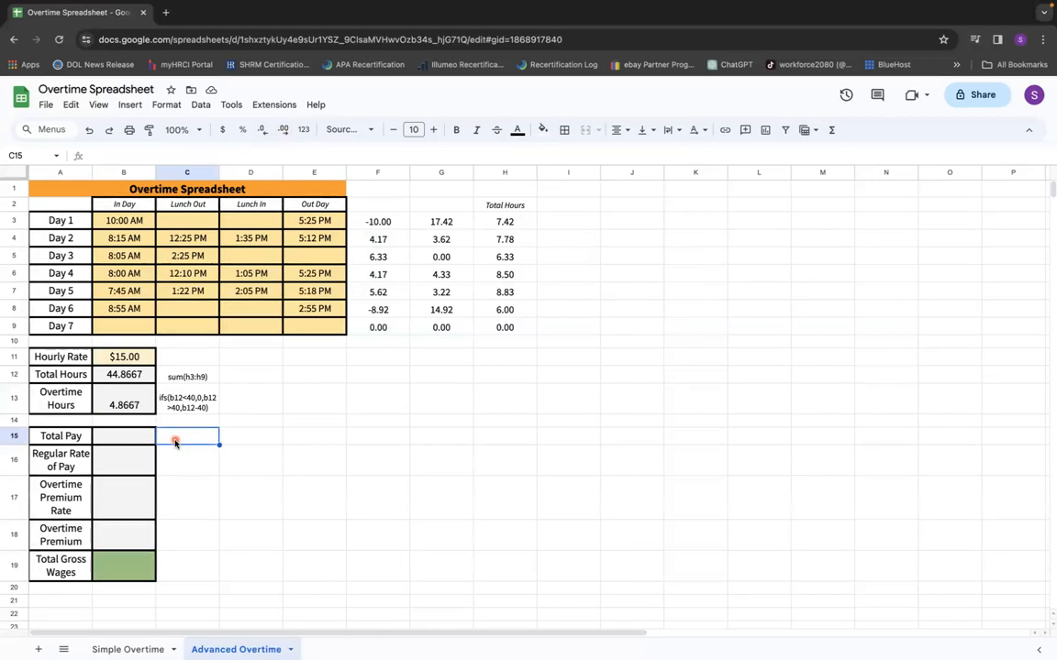
type("b11*b12")
key("Left")
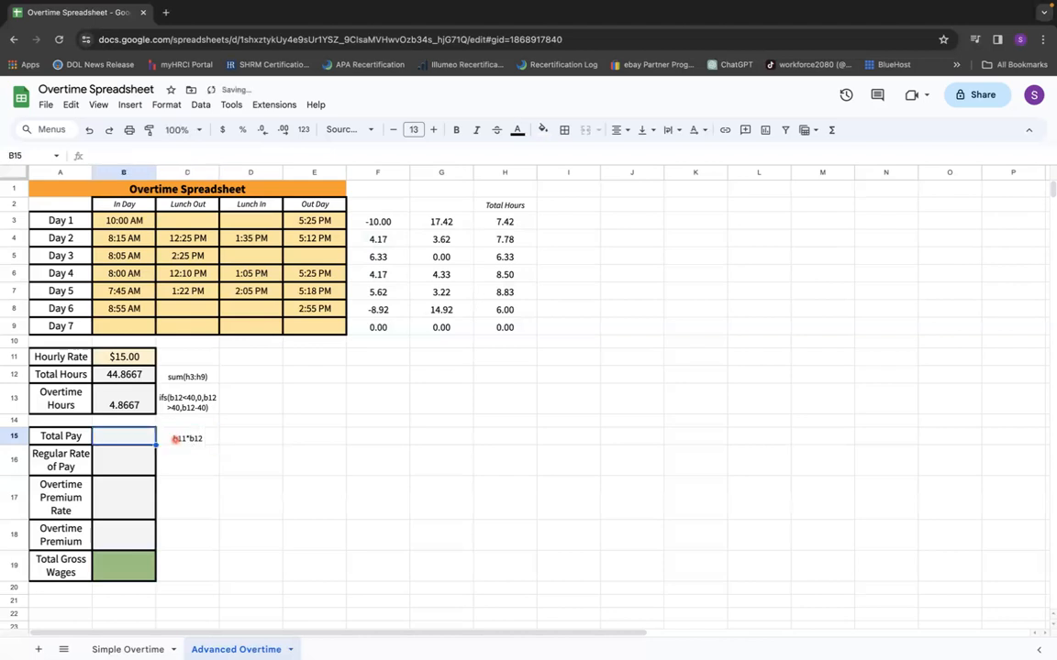
Step: Calculate Total Pay in B15 by multiplying the hourly rate by total hours with =B11*B12
type("=")
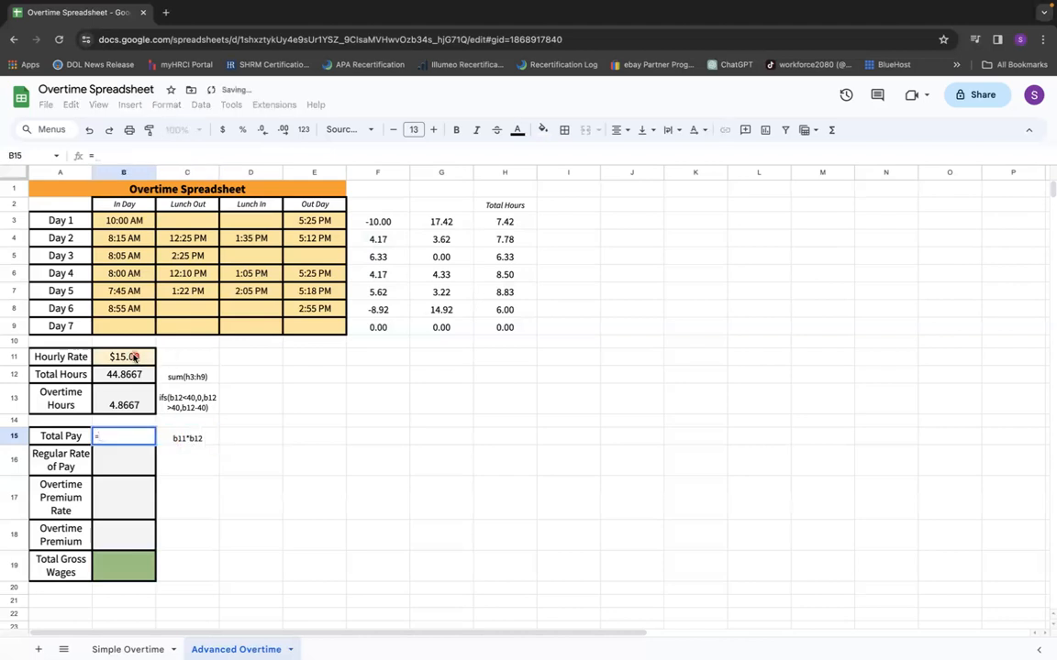
left_click(133, 356)
type("*")
left_click(128, 377)
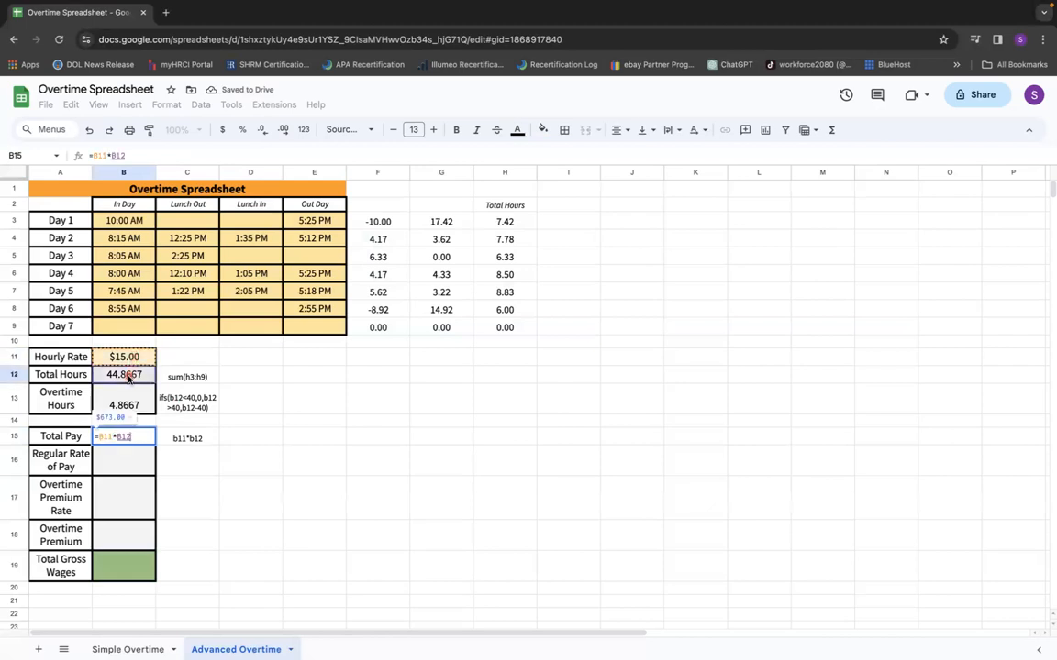
key("Return")
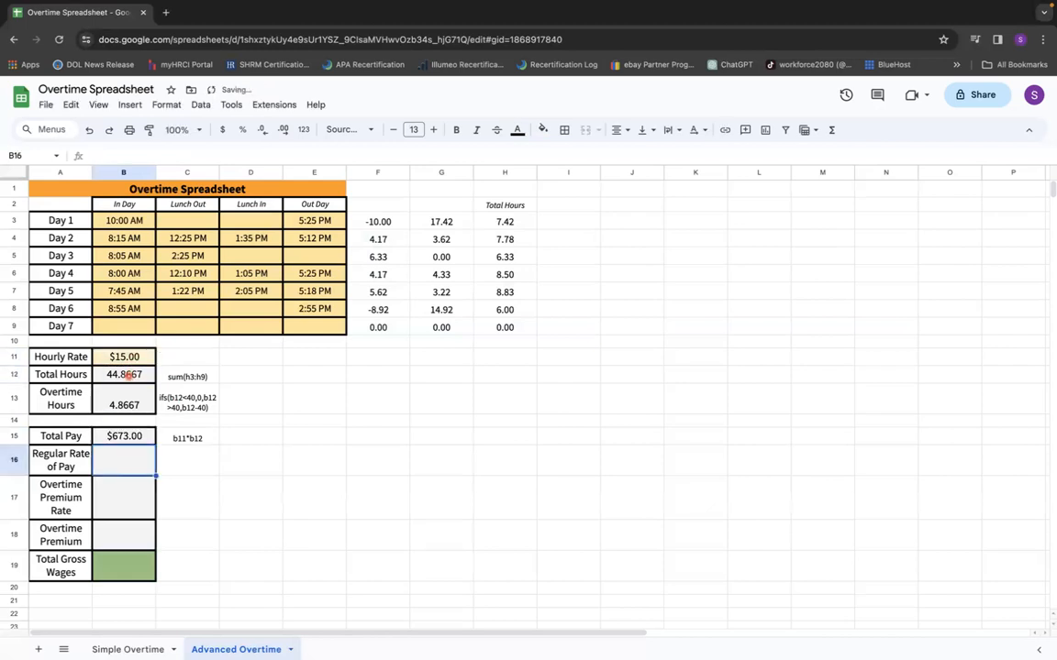
Step: Write the formula text b15/b12 as a plain note in C16, beside the Regular Rate of Pay cell
key("Right")
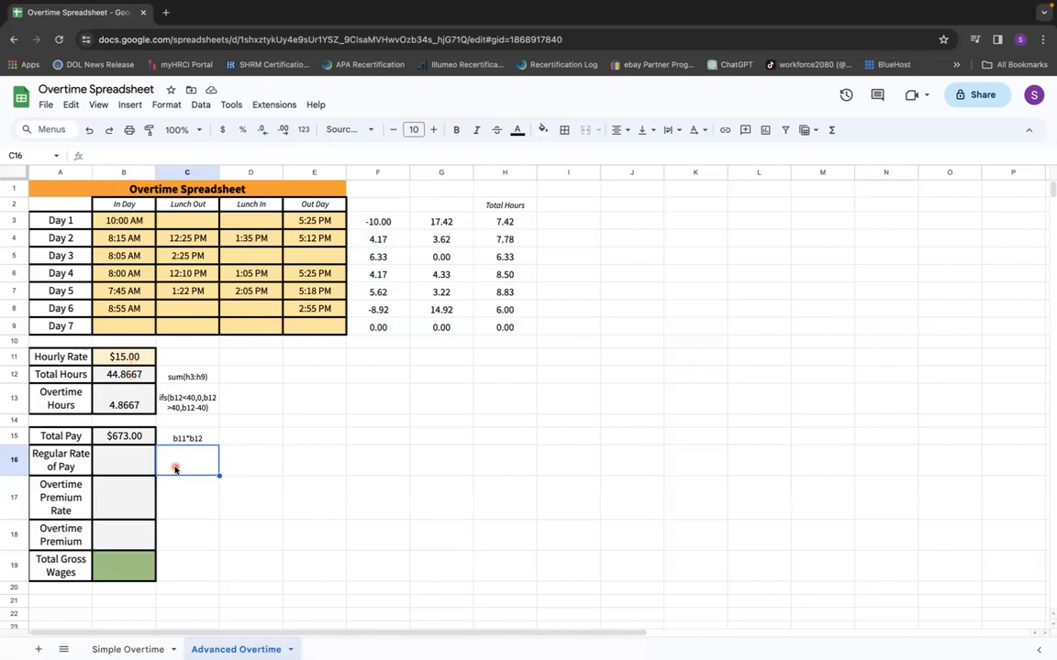
type("b15")
type("/")
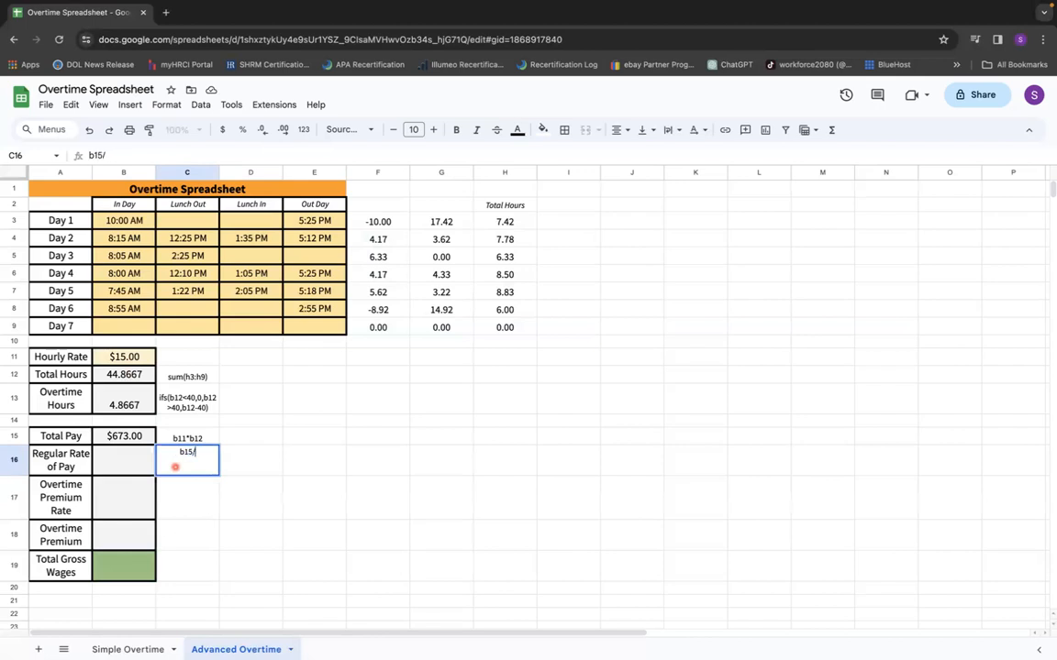
type("b12")
key("Left")
Step: Calculate the Regular Rate of Pay in B16 by dividing total pay by total hours with =B15/B12
type("=")
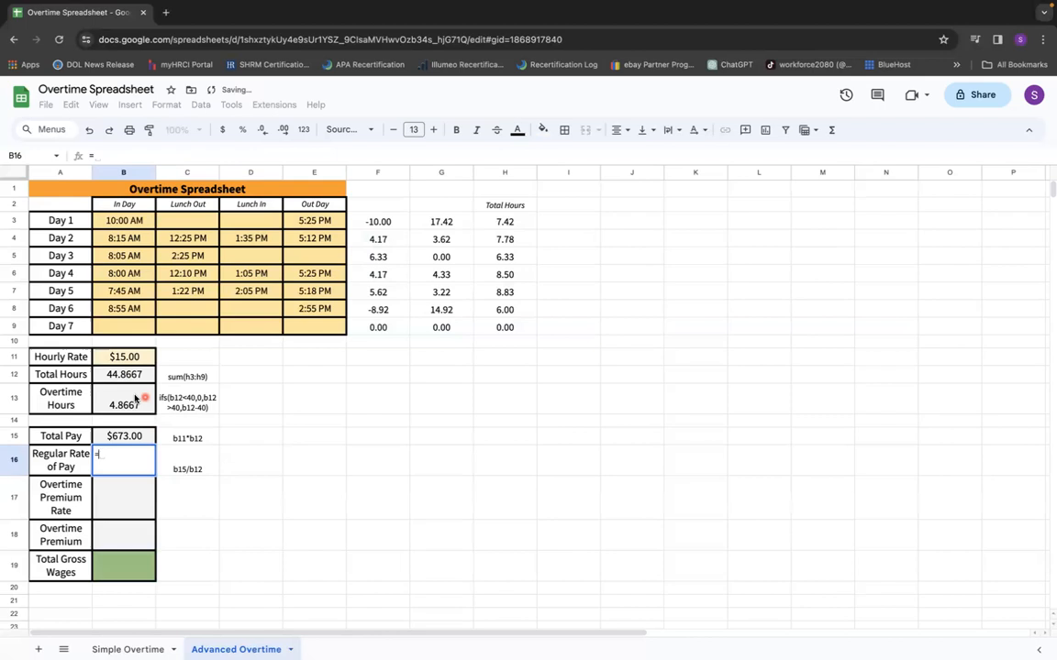
left_click(119, 434)
type("/")
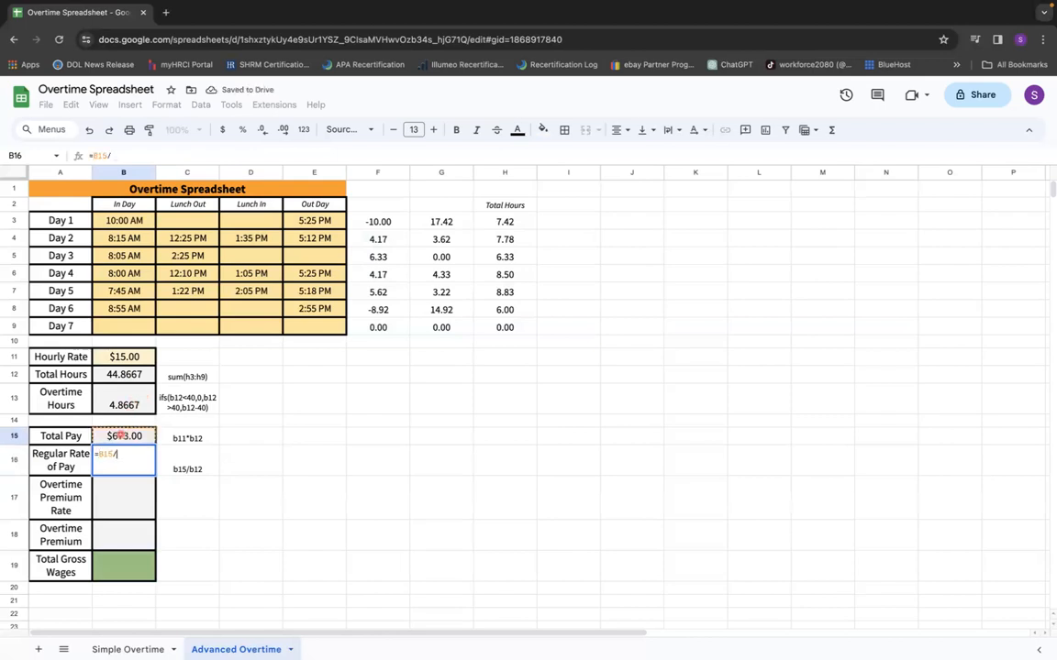
left_click(128, 374)
key("Return")
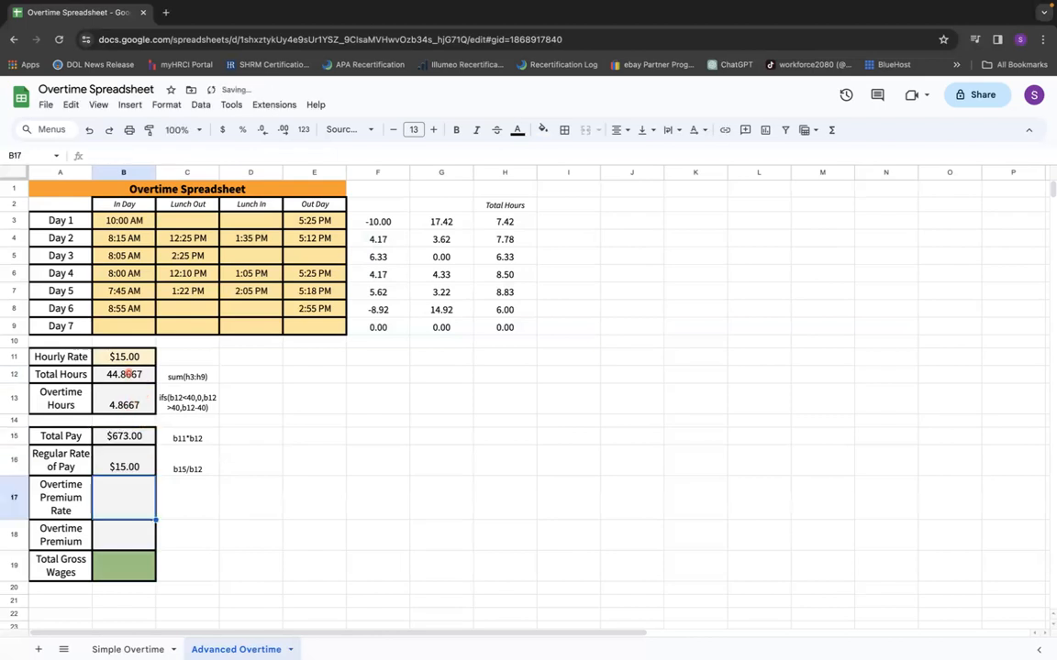
Step: Write the formula text b16*.50 as a plain note in C17, beside the Overtime Premium Rate cell
left_click(186, 504)
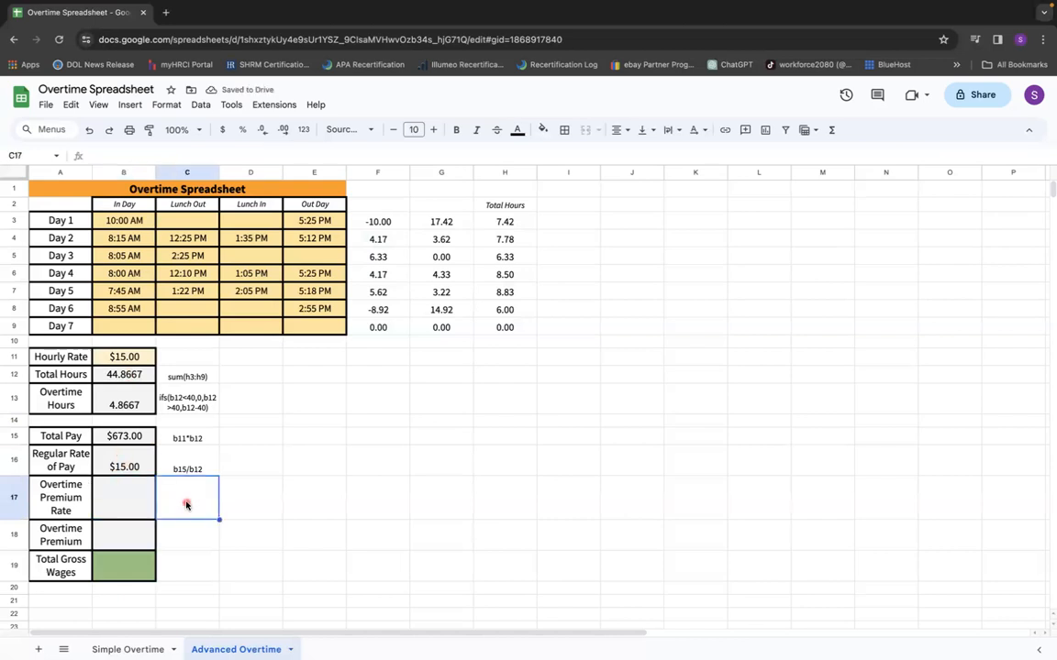
type("b")
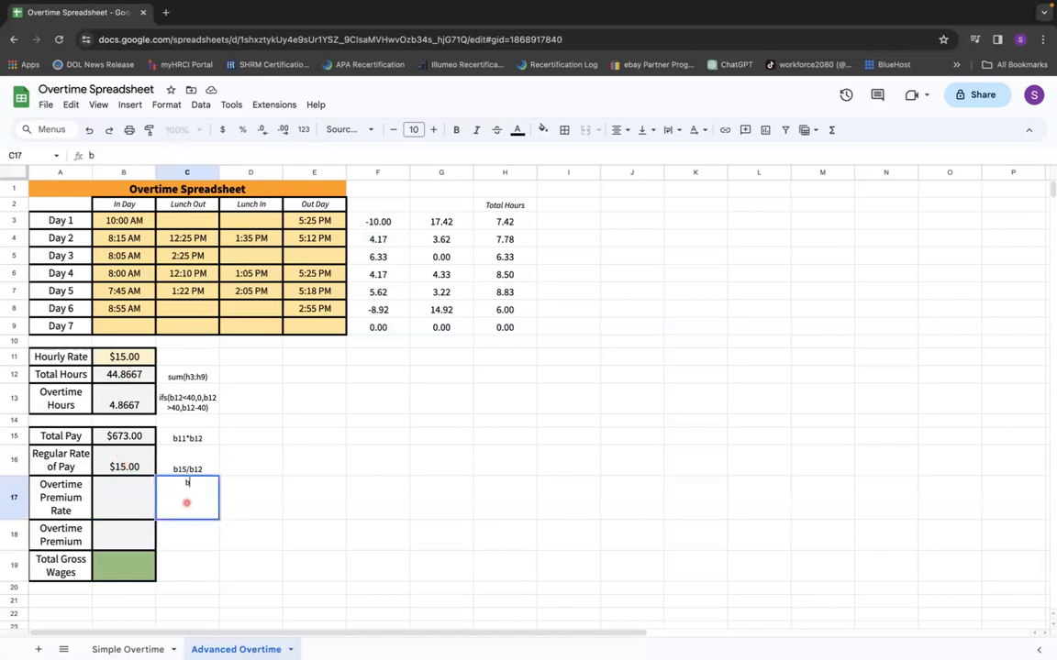
type("16*.50")
key("Left")
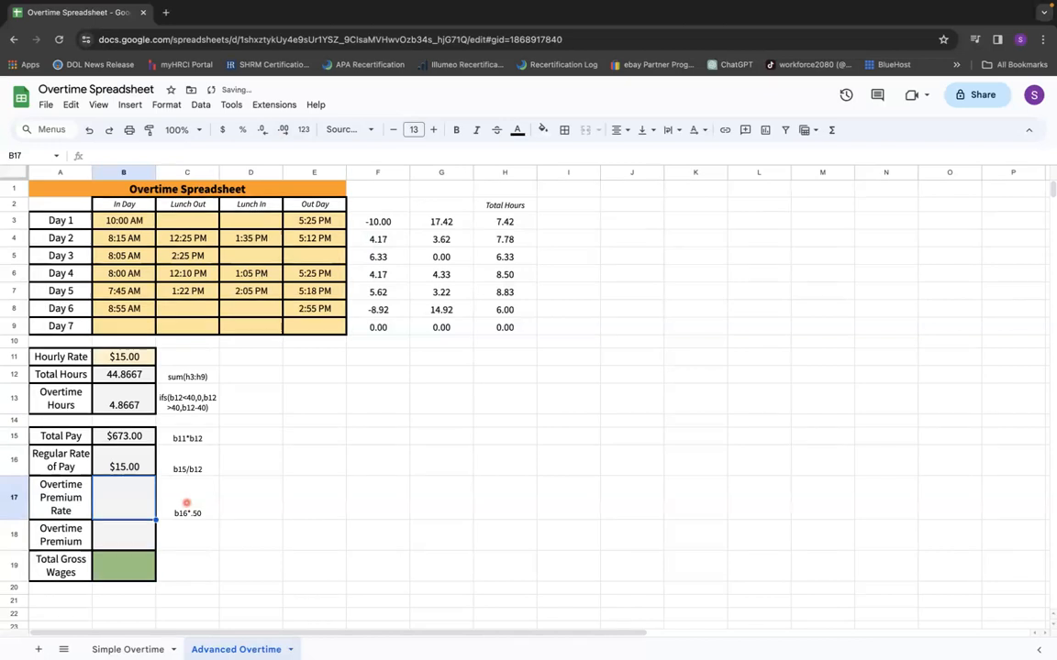
Step: Calculate the Overtime Premium Rate in B17 as half the regular rate with =B16*.50
left_click(136, 469)
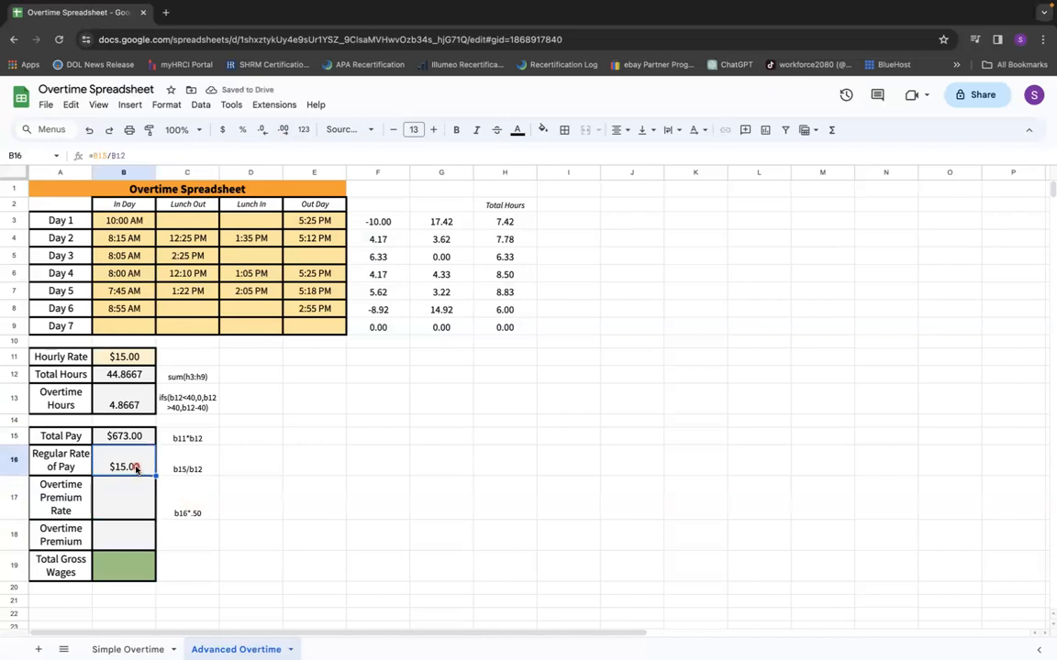
left_click(129, 493)
type("=")
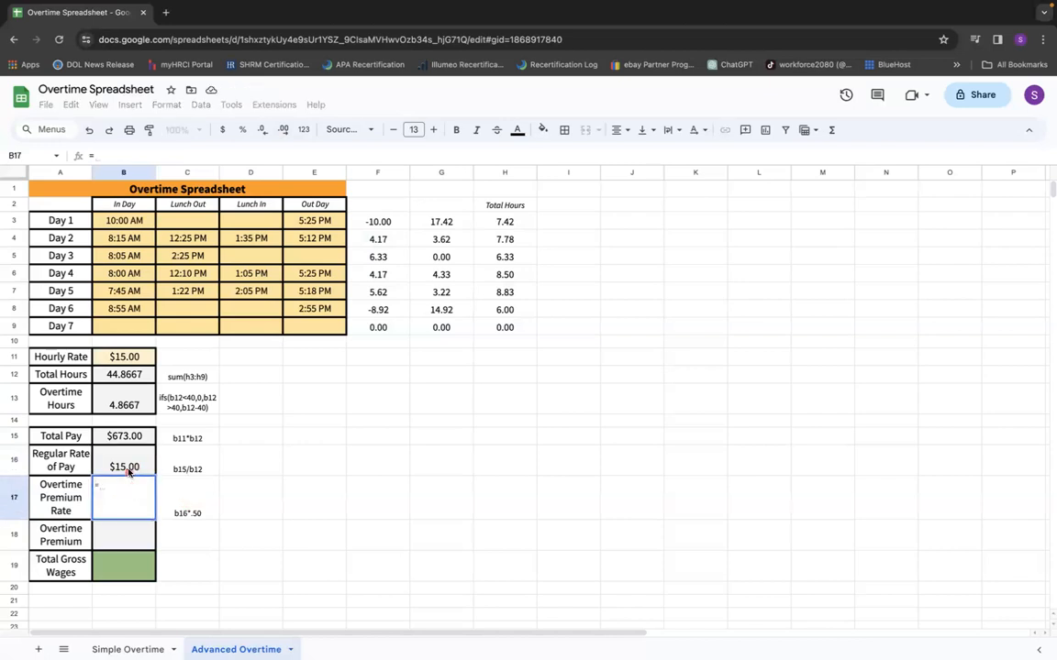
left_click(128, 470)
type("*.50")
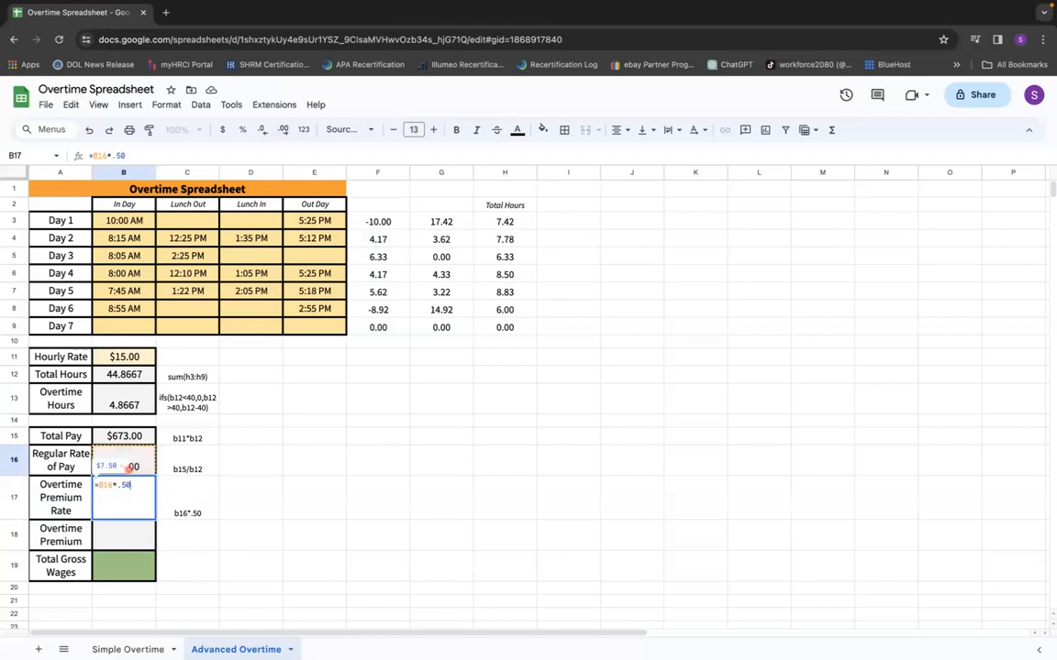
key("Return")
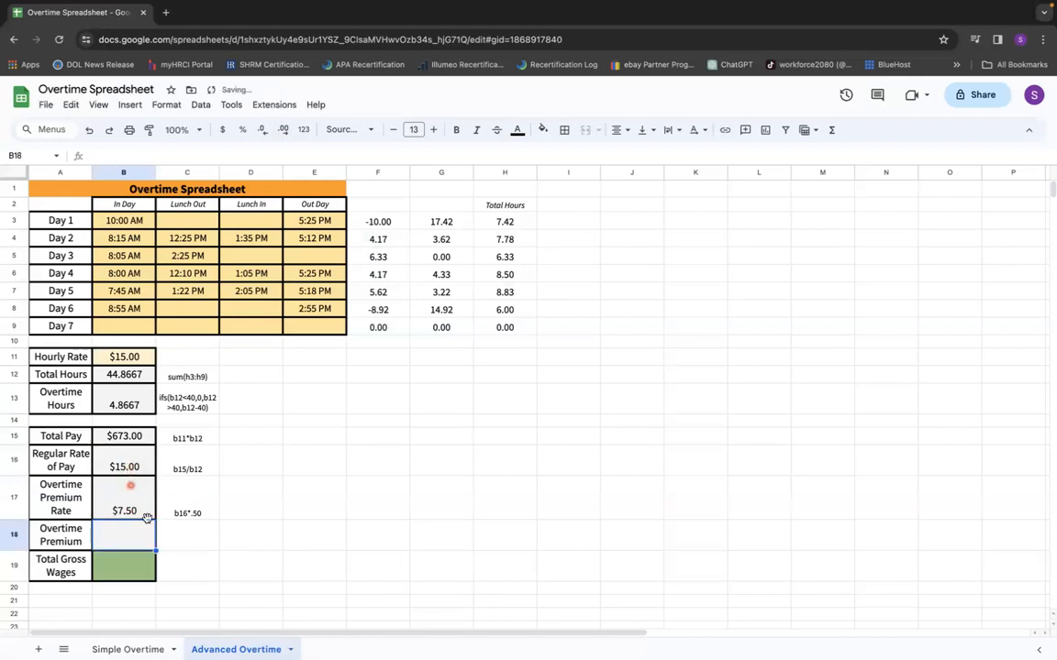
Step: Write the formula text b13*b17 as a plain note in C18, beside the Overtime Premium cell
left_click(175, 539)
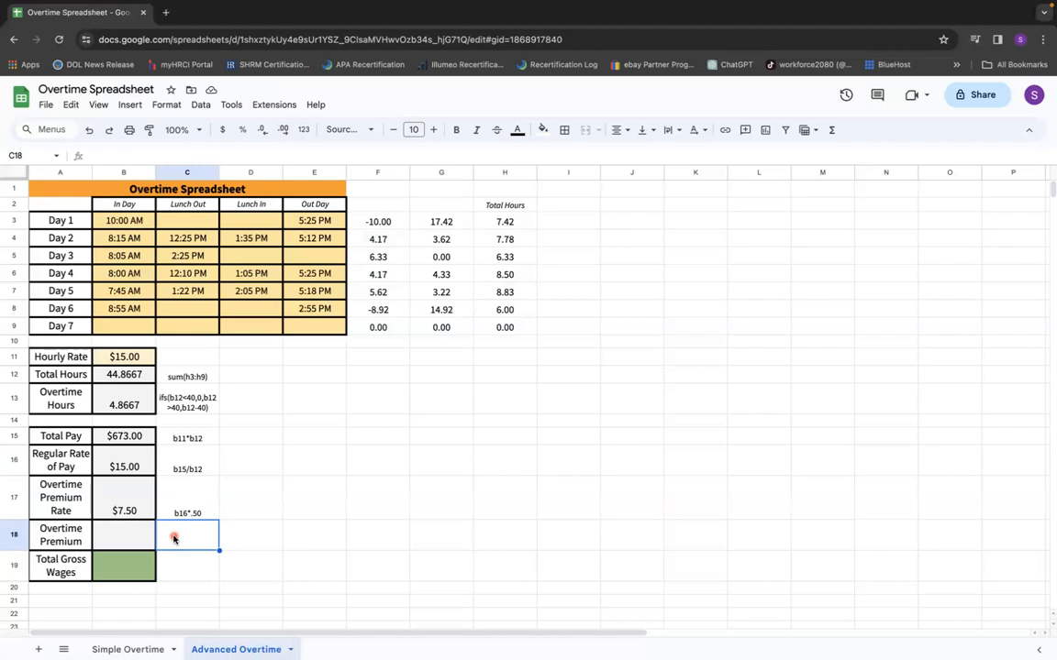
type("b13*b17")
key("Left")
Step: Calculate the Overtime Premium in B18 by multiplying overtime hours by the premium rate with =B13*B17
type("=")
left_click(127, 409)
type("*")
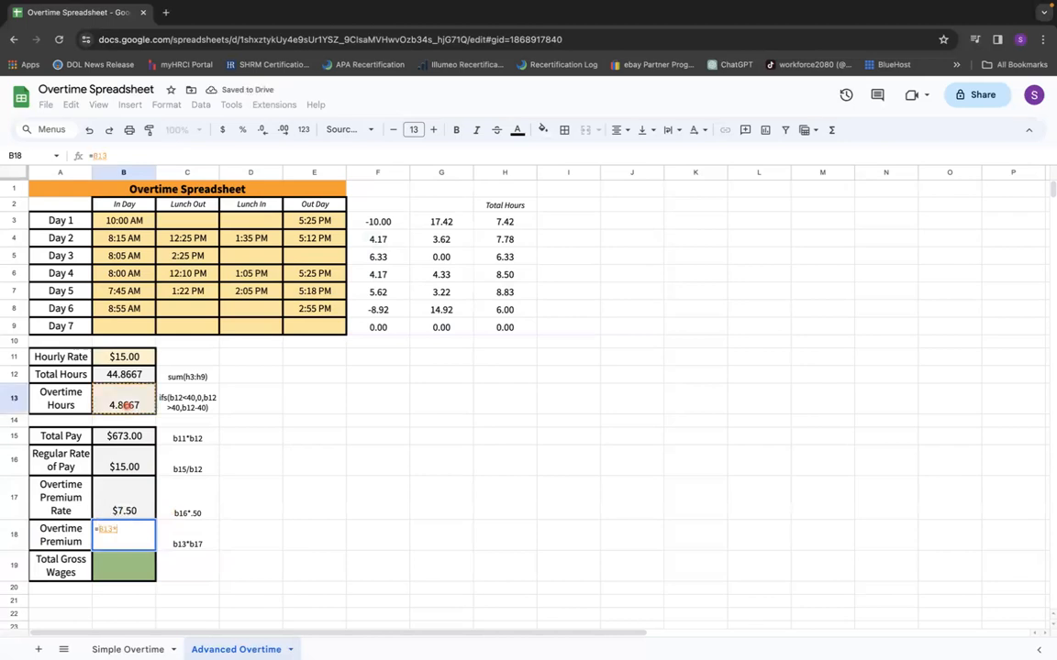
left_click(118, 506)
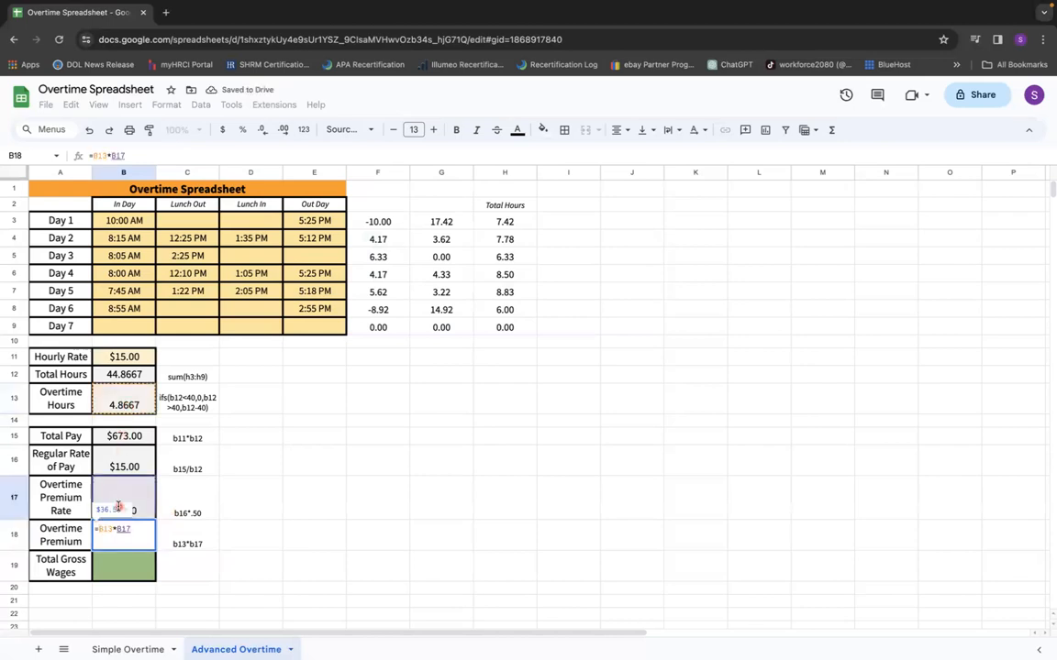
key("Return")
Step: Write the formula text b15+b18 as a plain note in C19, beside the Total Gross Wages cell
left_click(182, 569)
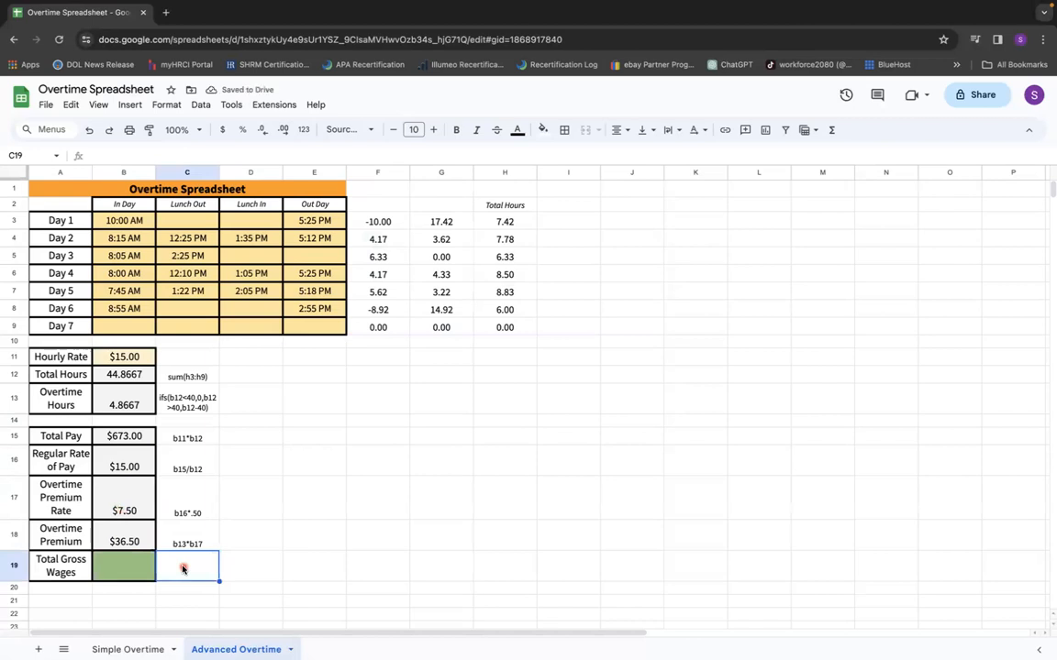
type("b15+")
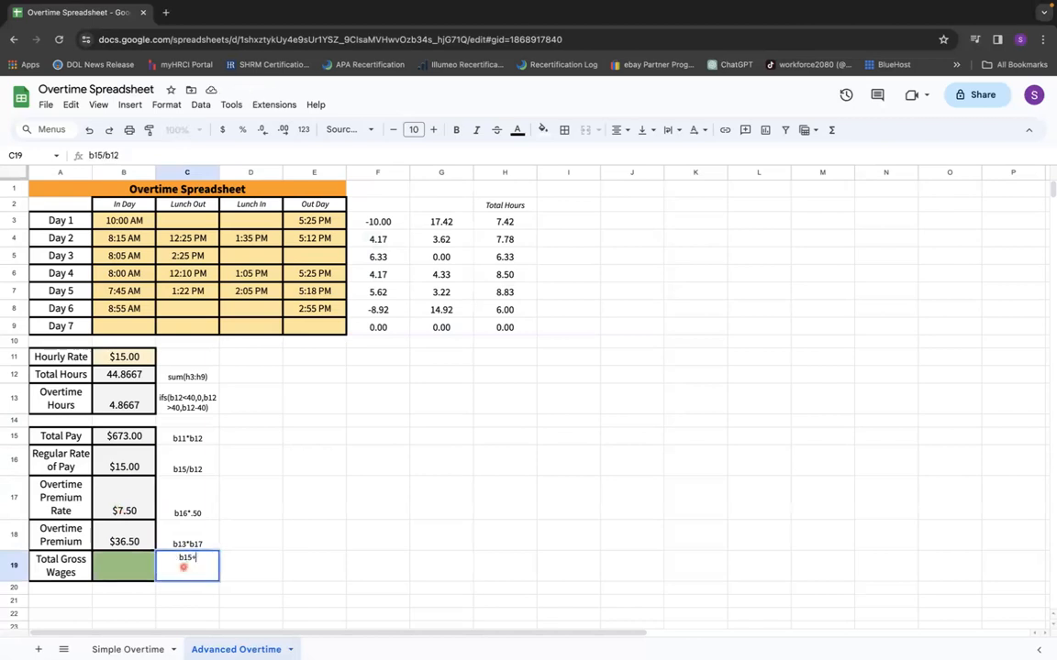
type("b18")
key("Left")
Step: Calculate the Total Gross Wages in B19 by adding total pay and overtime premium with =B15+B18
type("=")
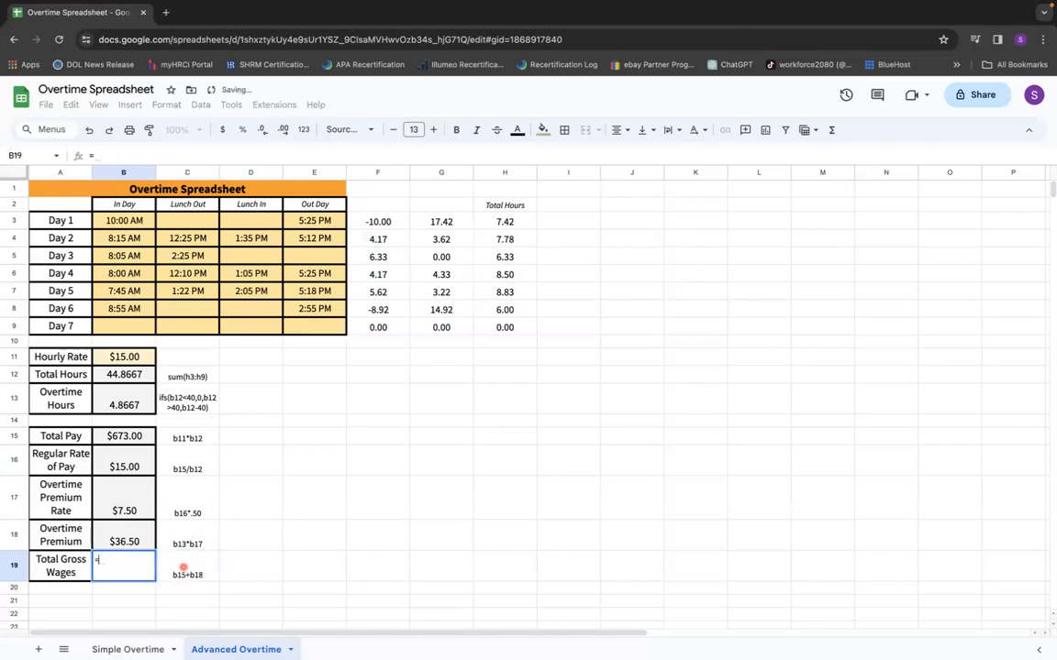
left_click(133, 438)
type("+")
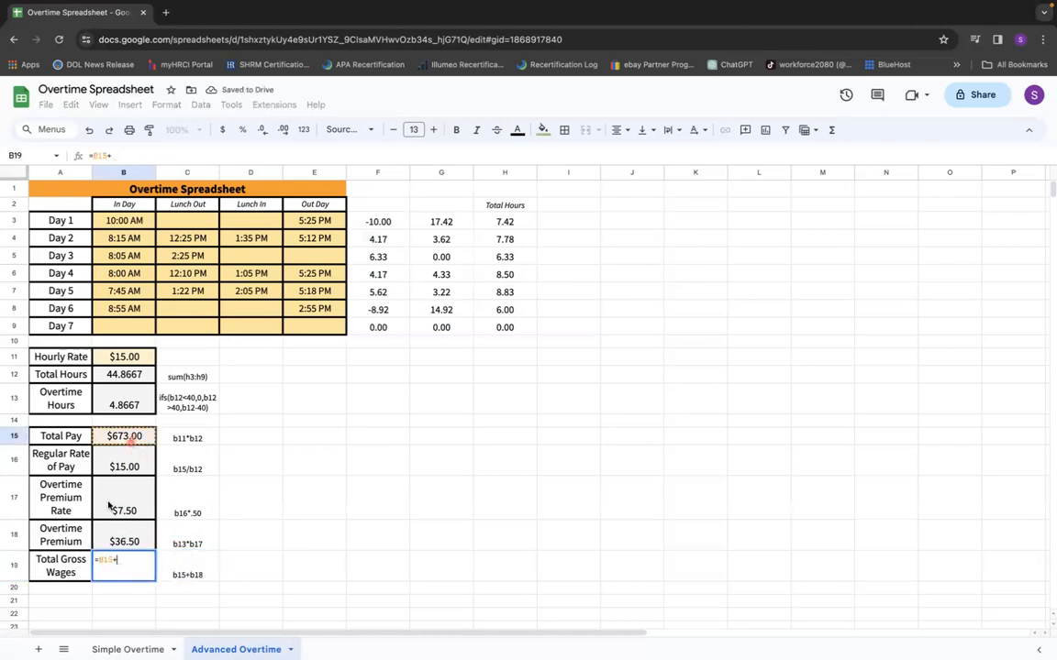
left_click(102, 532)
key("Return")
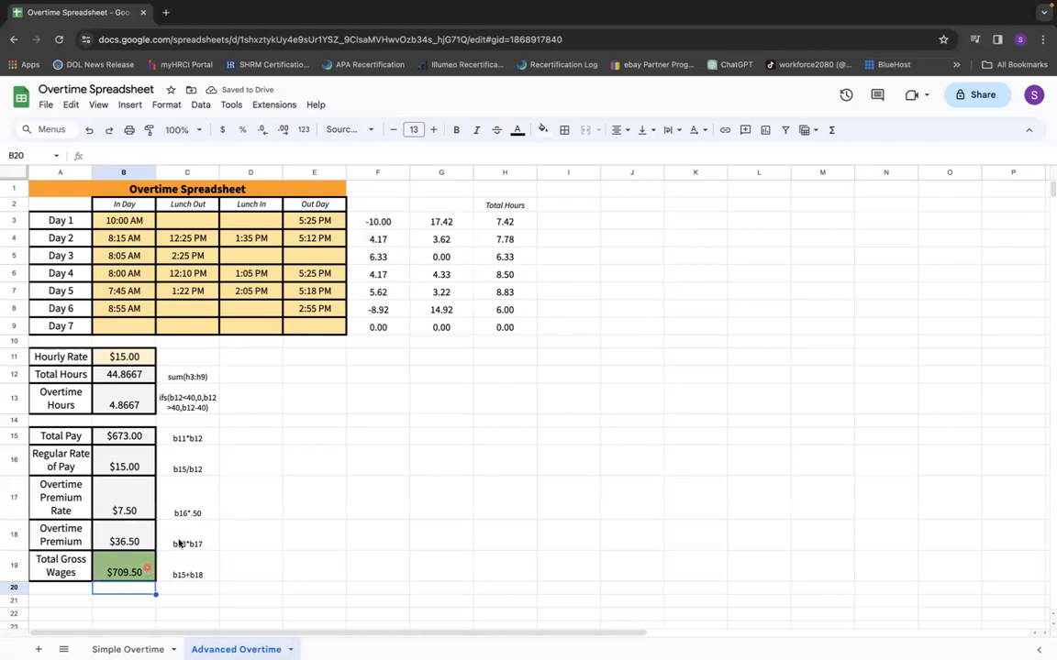
Step: Clear the Day 6 clock times by emptying the Out Day cell E8 and the In Day cell B8
left_click(332, 310)
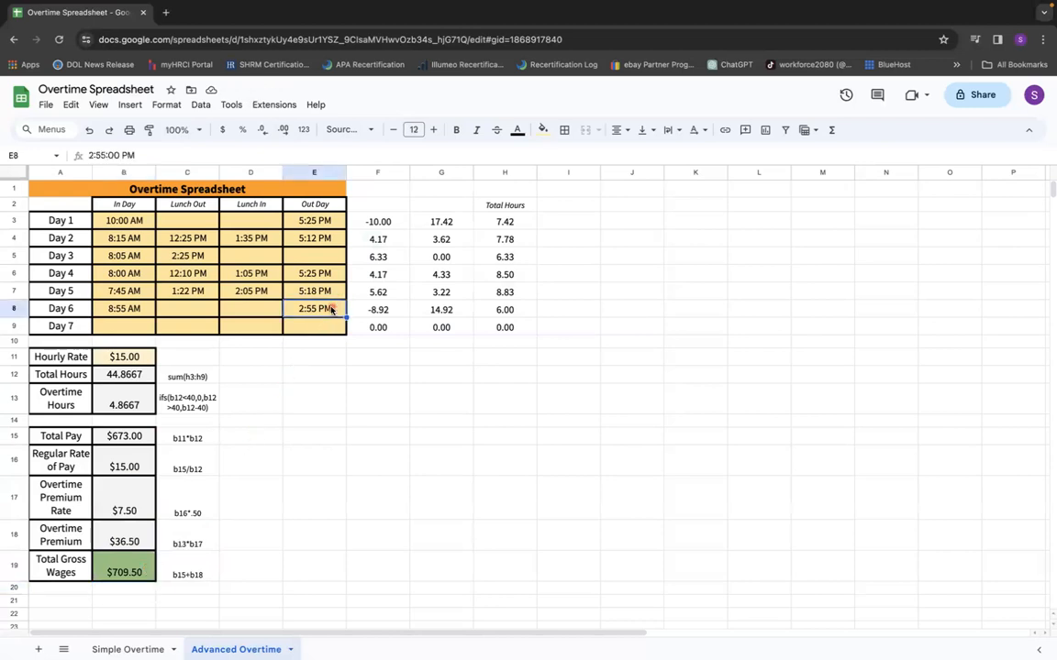
key("Delete")
key("Left")
key("Left")
key("Left")
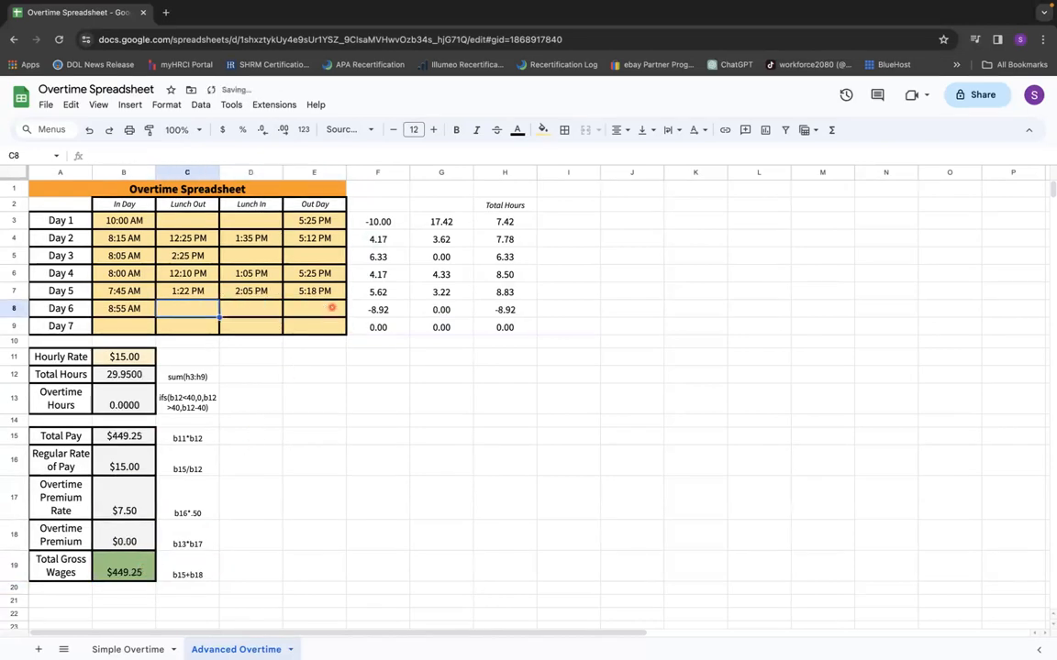
key("Delete")
key("Right")
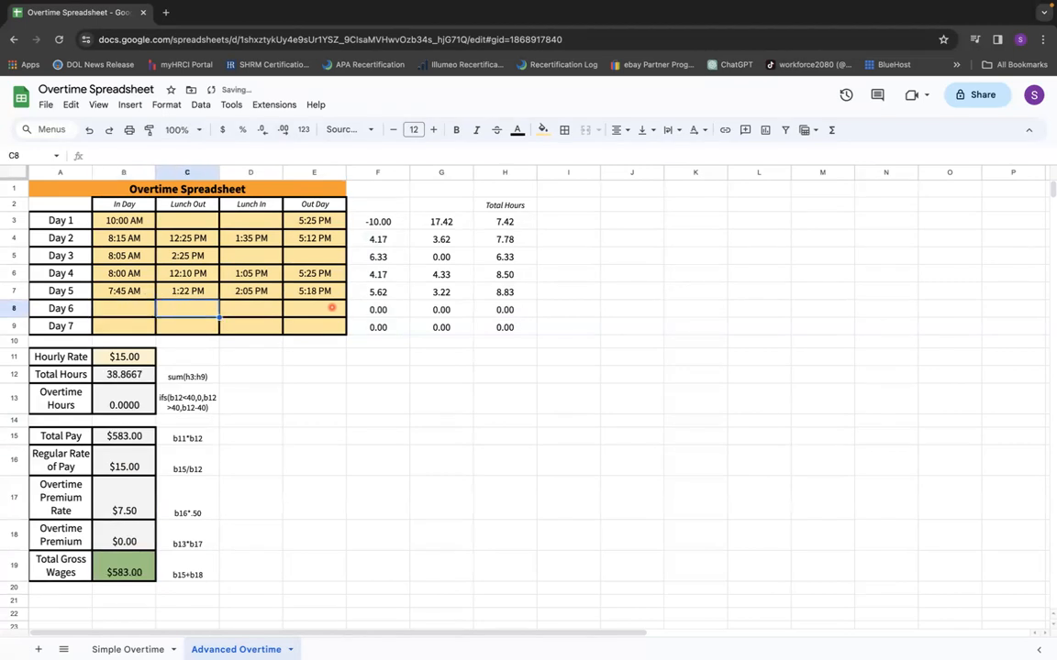